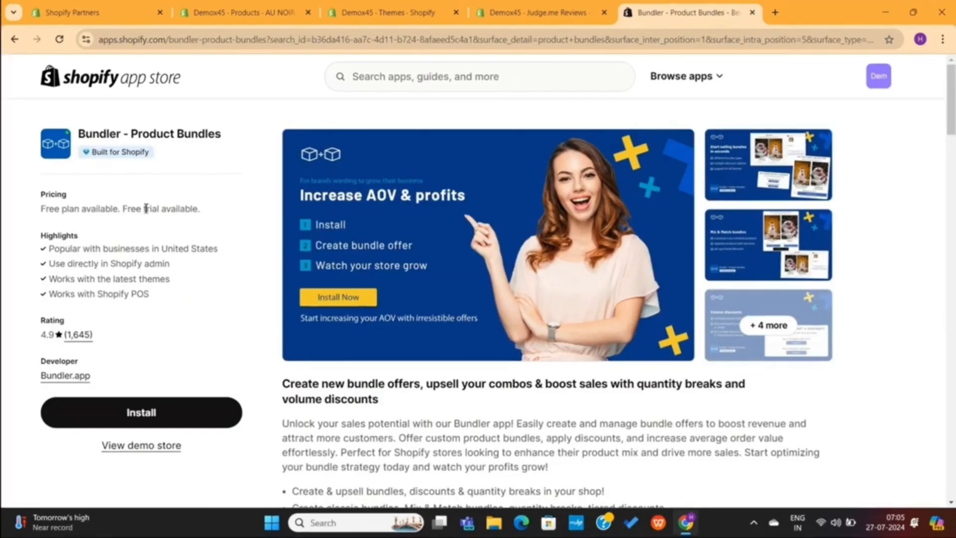
Examine the pricing details and plan options in the Bundler - Product Bundles app listing
drag(36, 215, 224, 215)
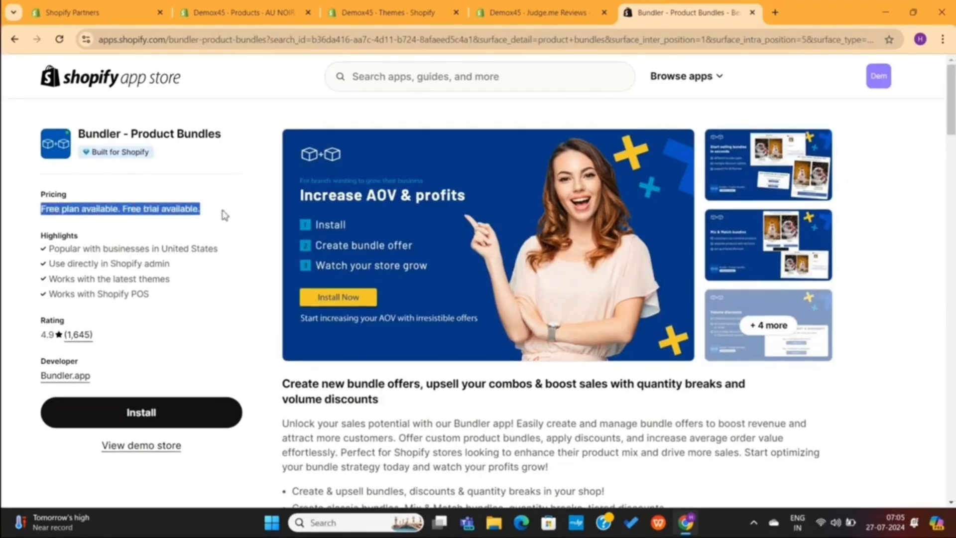
click(250, 302)
scroll(251, 303, down, 5)
scroll(252, 304, down, 10)
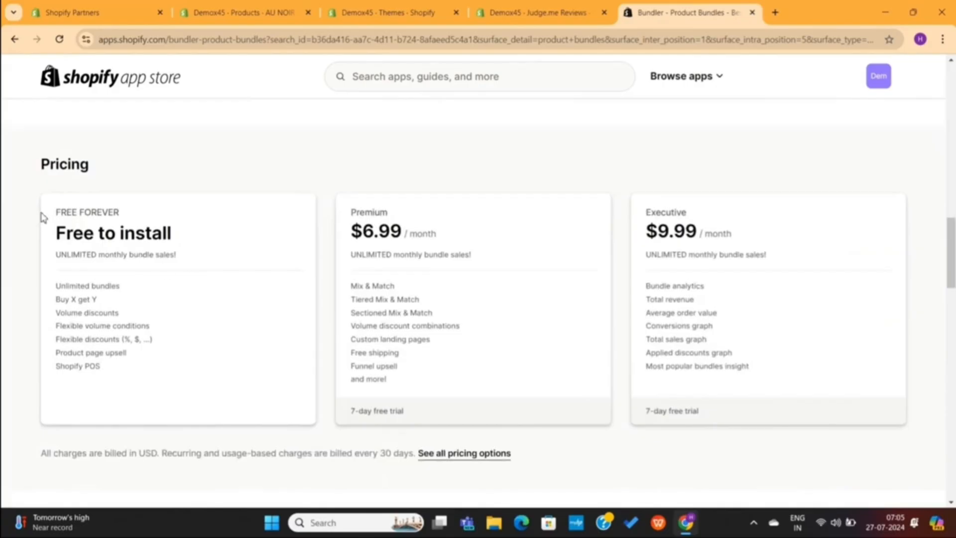
drag(42, 217, 199, 255)
click(206, 256)
scroll(205, 256, up, 6)
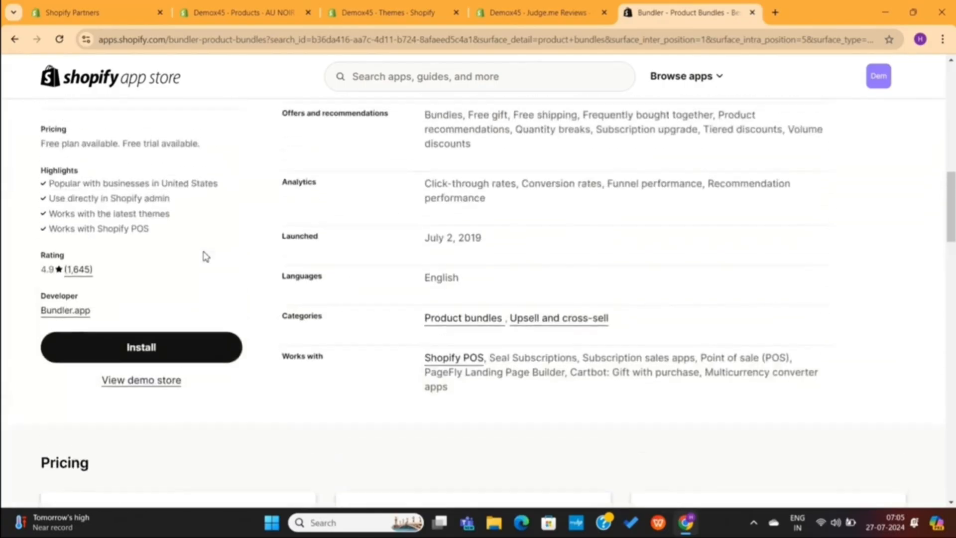
scroll(206, 257, down, 3)
scroll(206, 257, up, 10)
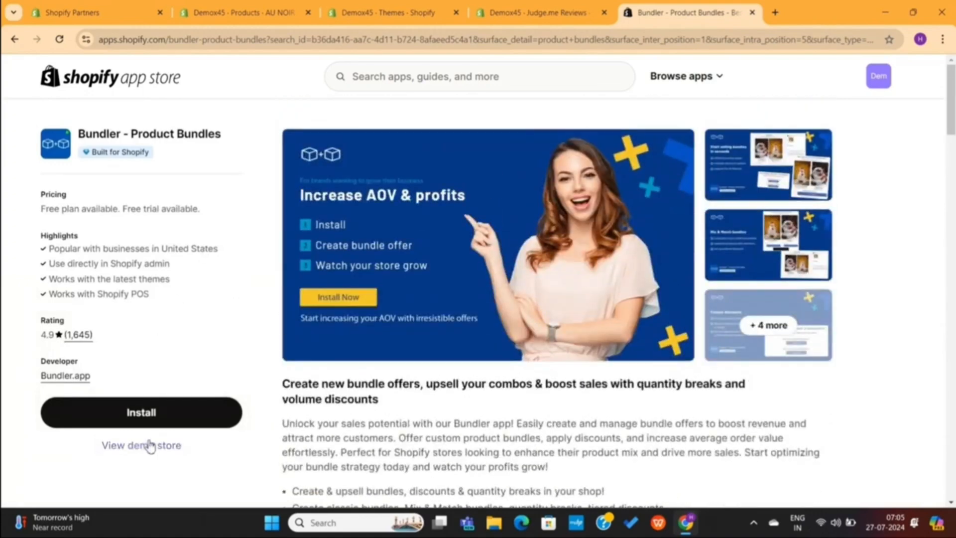
Open the app's demo store, examine its bulk-purchase discounts and two-cake bundle offer, and return to the app listing
click(149, 445)
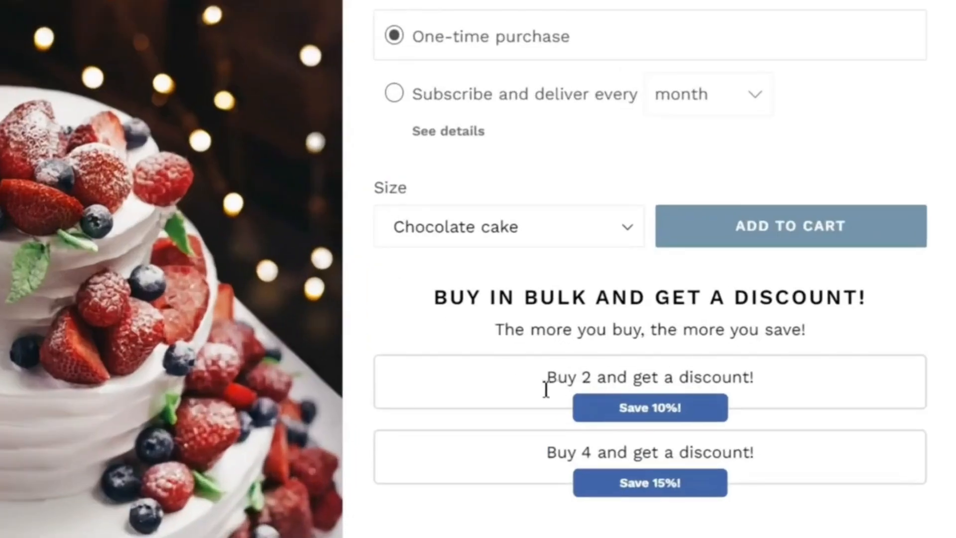
drag(501, 393, 785, 387)
click(799, 397)
drag(773, 444, 552, 467)
click(489, 470)
scroll(374, 402, down, 4)
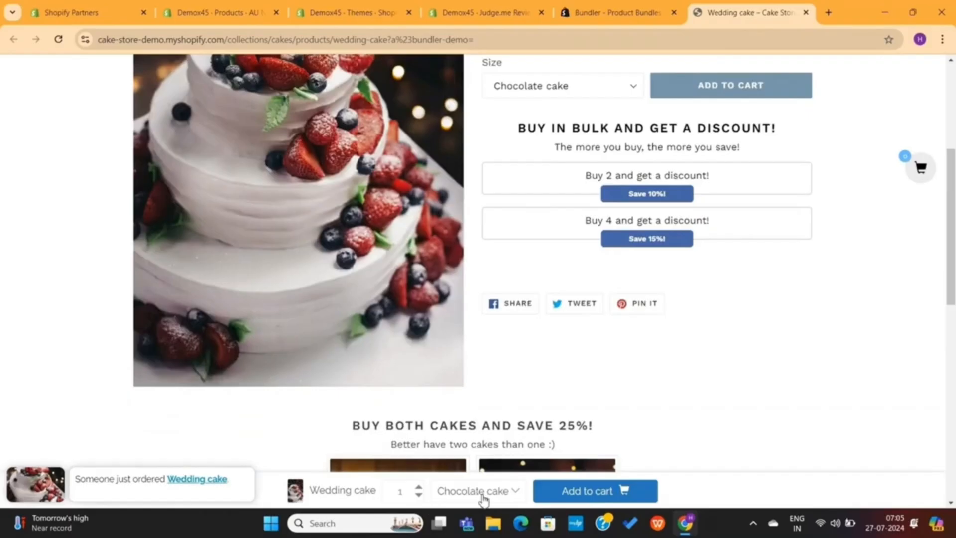
click(483, 492)
click(483, 492)
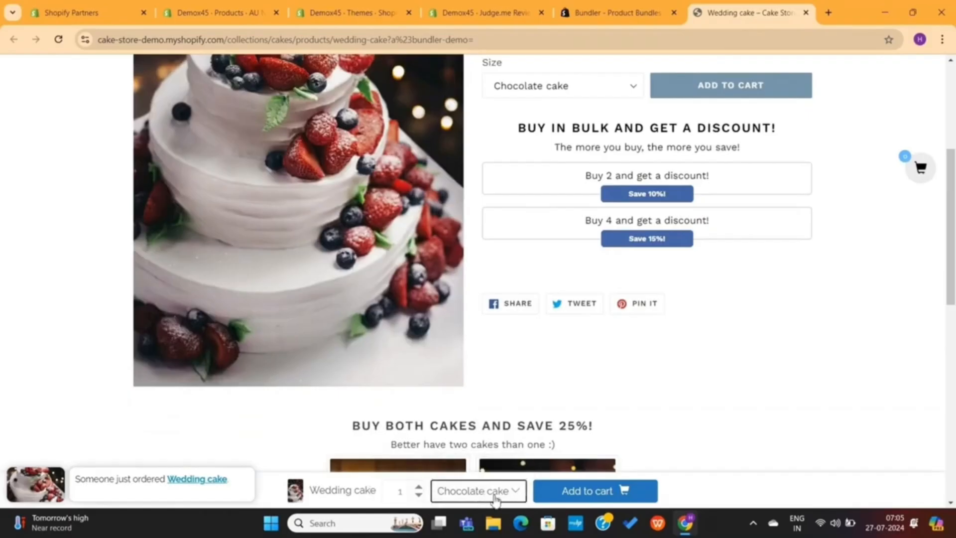
scroll(588, 408, down, 6)
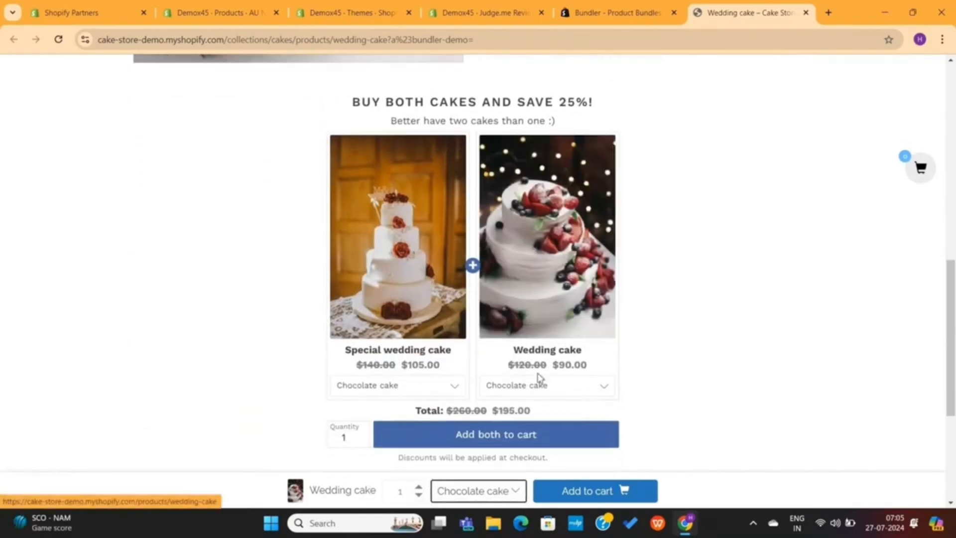
scroll(471, 336, down, 1)
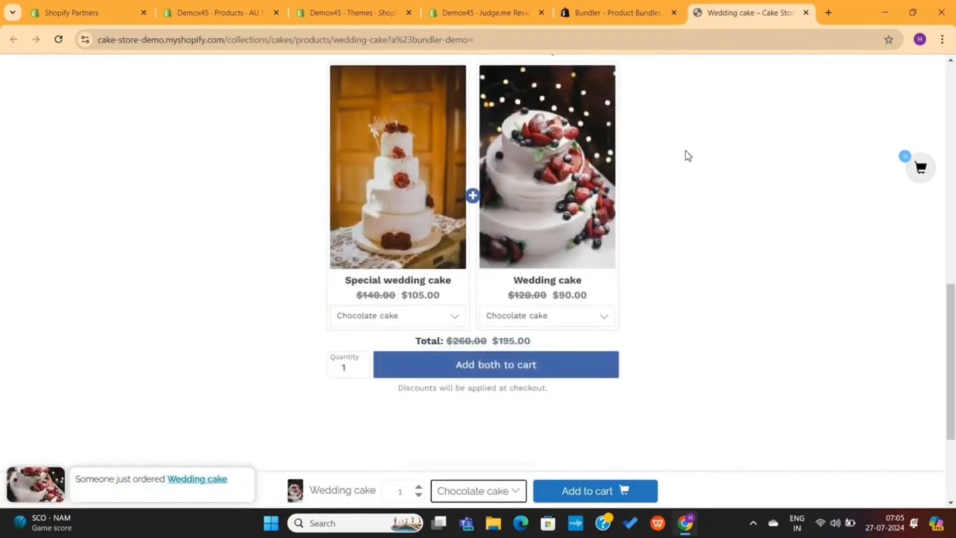
scroll(687, 155, up, 10)
click(806, 13)
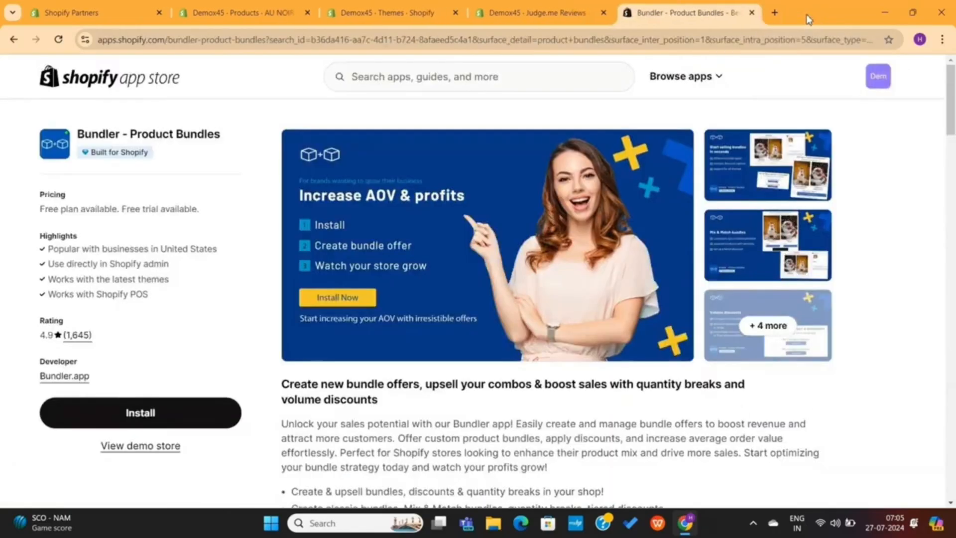
Install the Bundler - Product Bundles app on the store
click(169, 413)
click(712, 345)
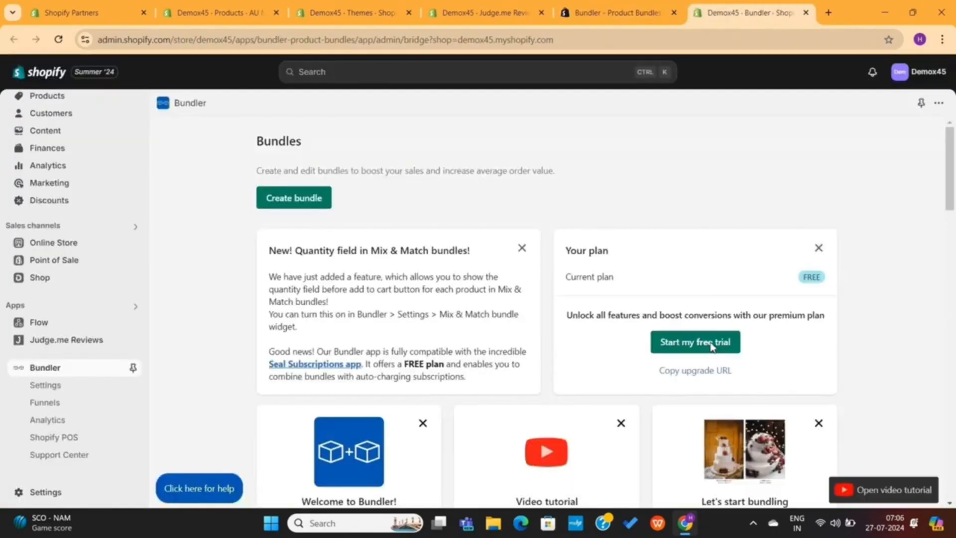
Open the plan comparison for the 7-day trial, review the included features, and select the FREE plan
click(713, 344)
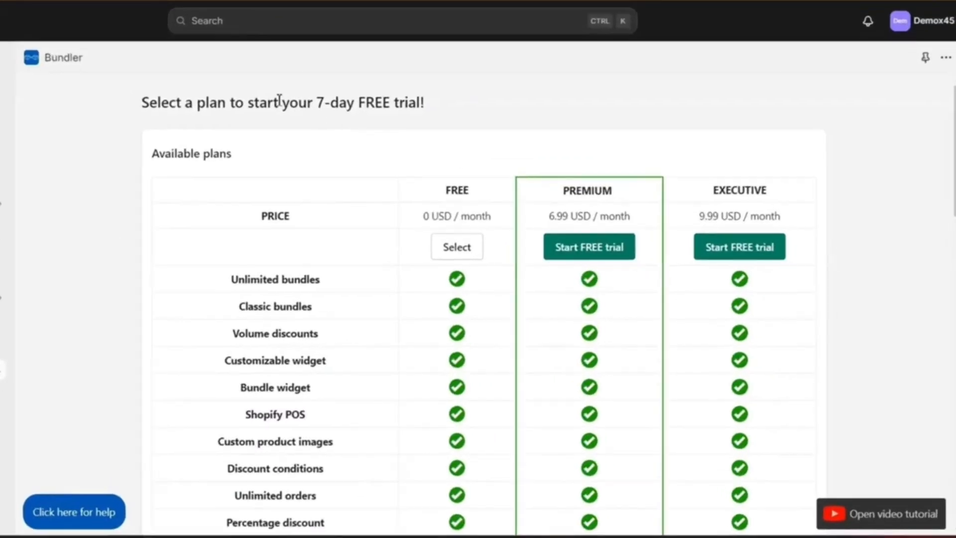
triple_click(280, 101)
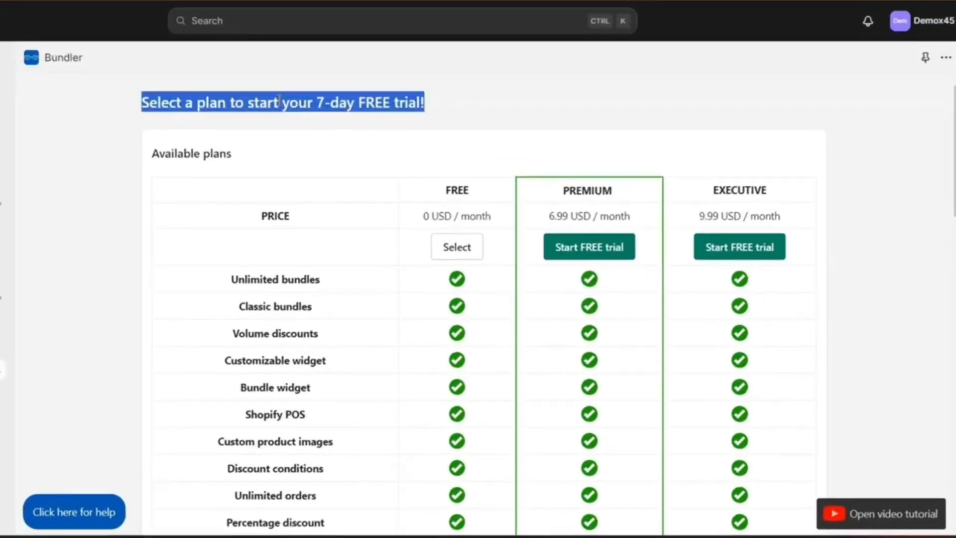
click(280, 102)
scroll(390, 276, down, 12)
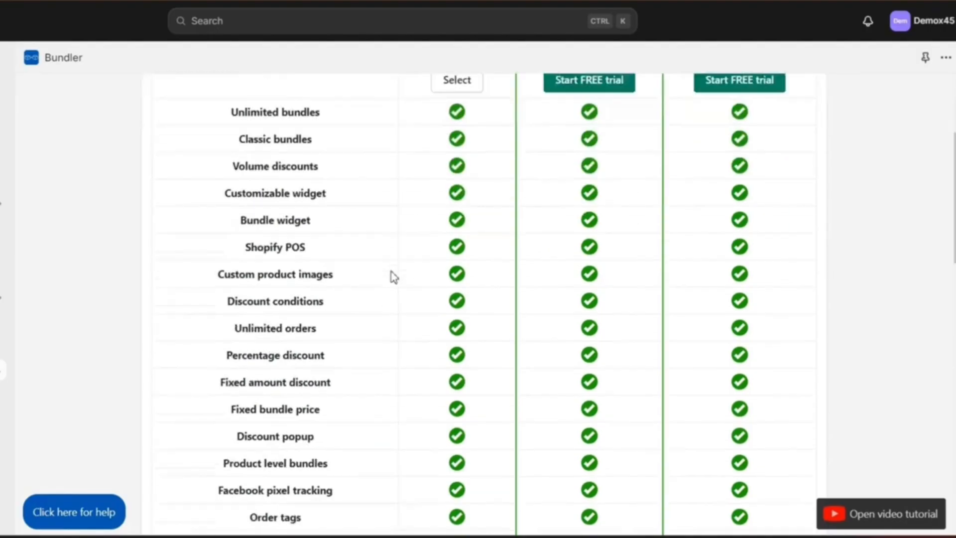
scroll(391, 276, down, 8)
scroll(390, 275, up, 15)
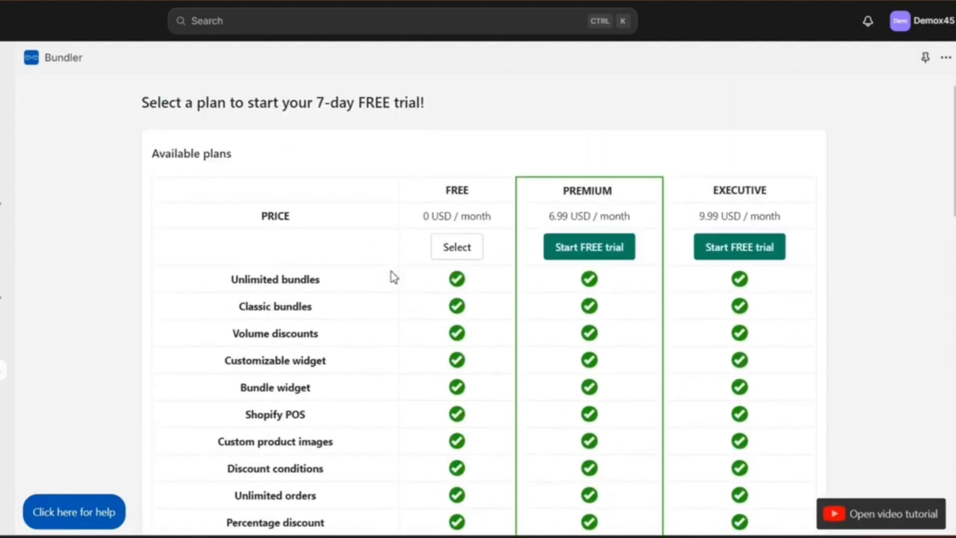
click(454, 254)
scroll(385, 275, down, 10)
scroll(385, 274, up, 10)
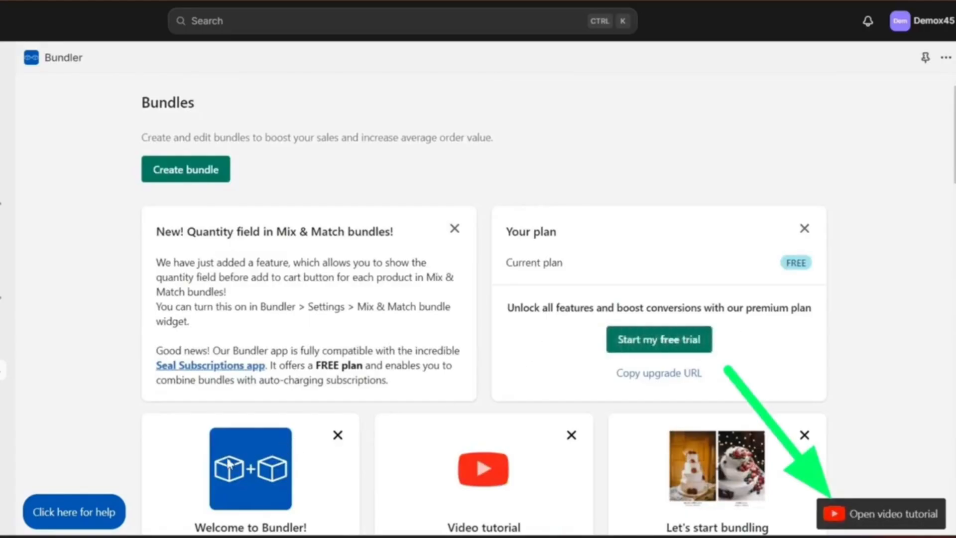
Look through the suggested questions in the app's help widget and close it
click(100, 513)
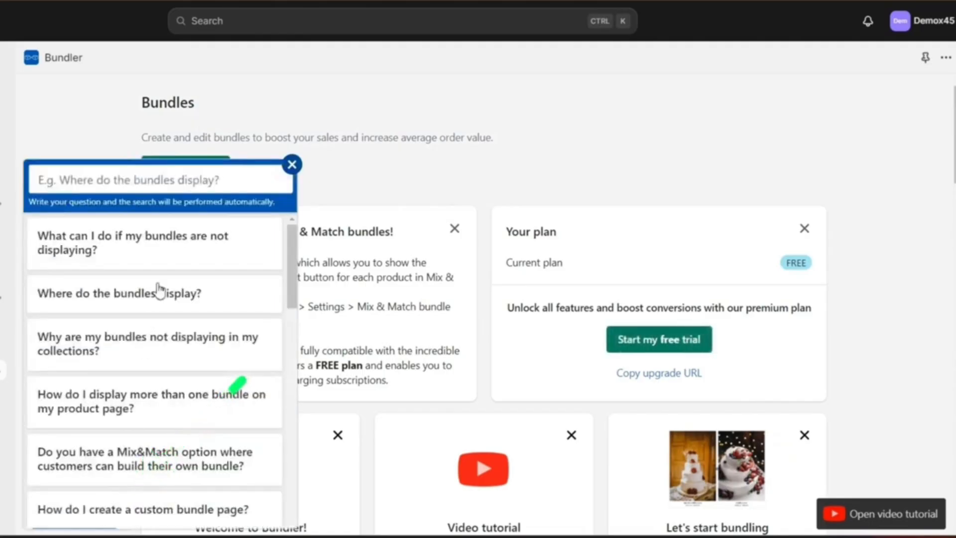
scroll(164, 279, down, 2)
scroll(167, 266, down, 10)
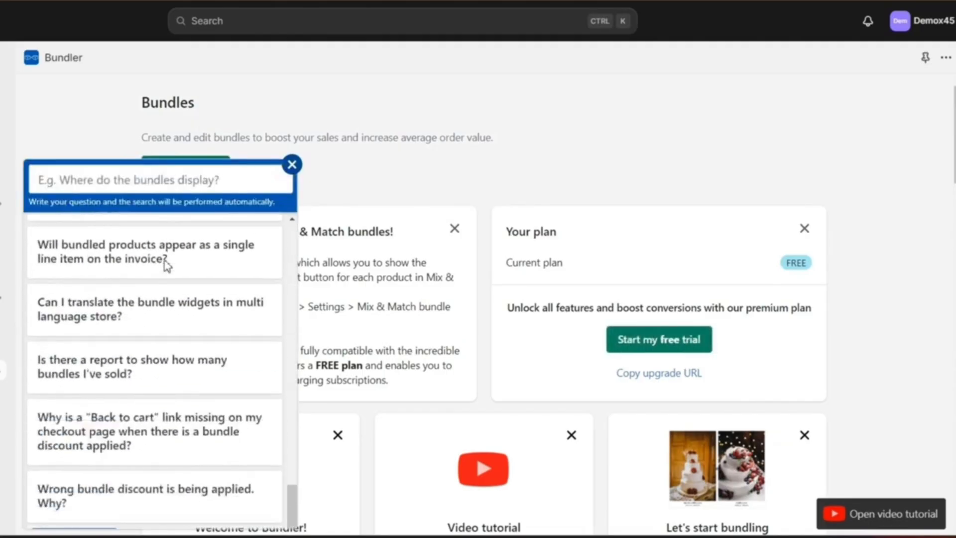
click(292, 165)
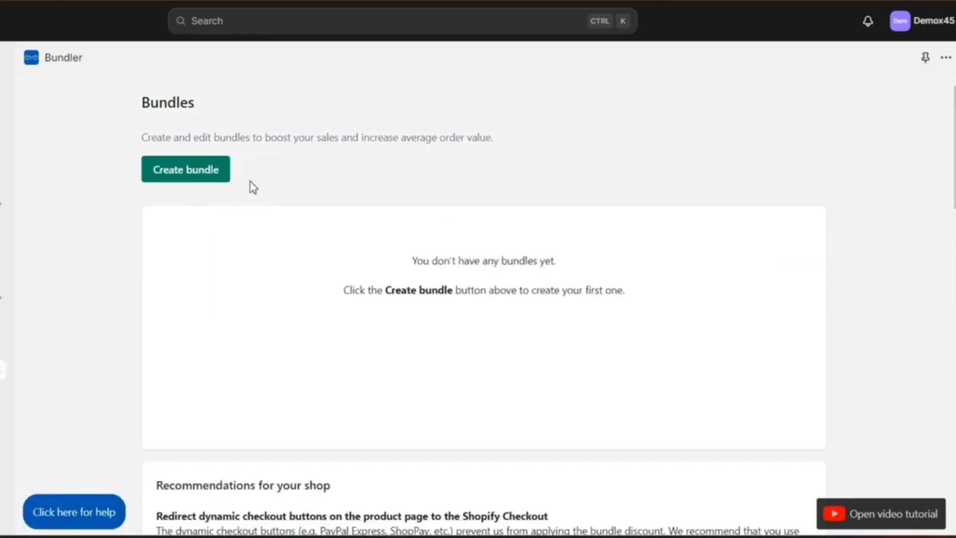
Start creating a bundle with the Volume discount preset after previewing the available bundle presets
click(206, 173)
mouse_move(311, 205)
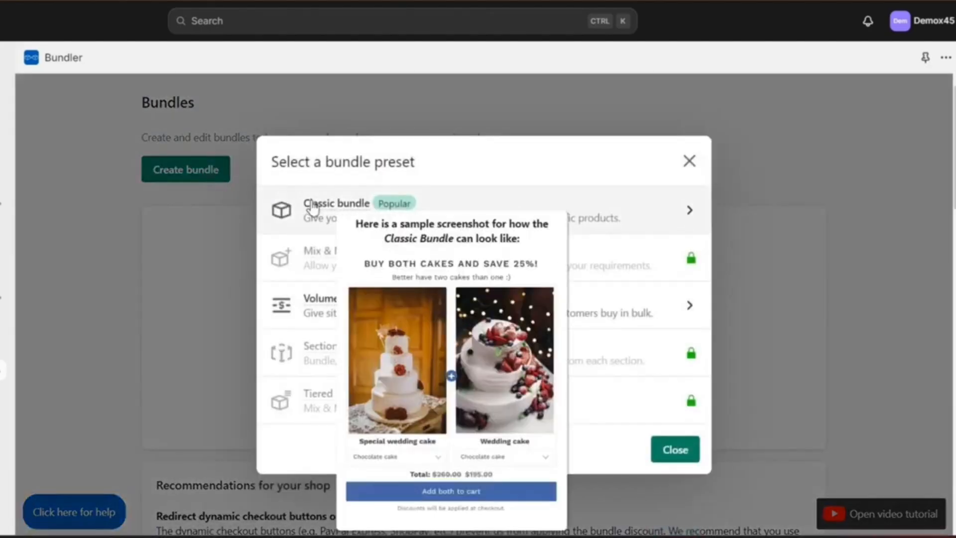
mouse_move(319, 299)
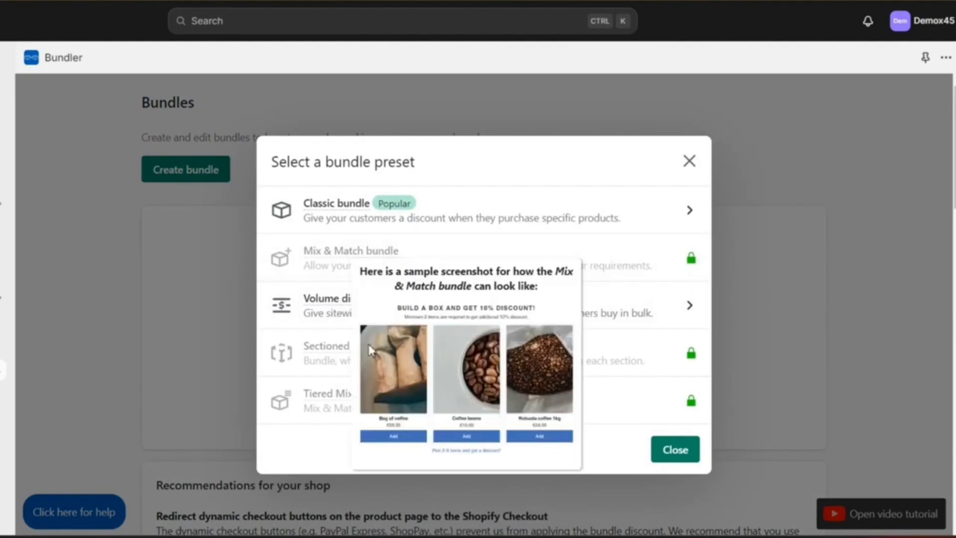
mouse_move(328, 356)
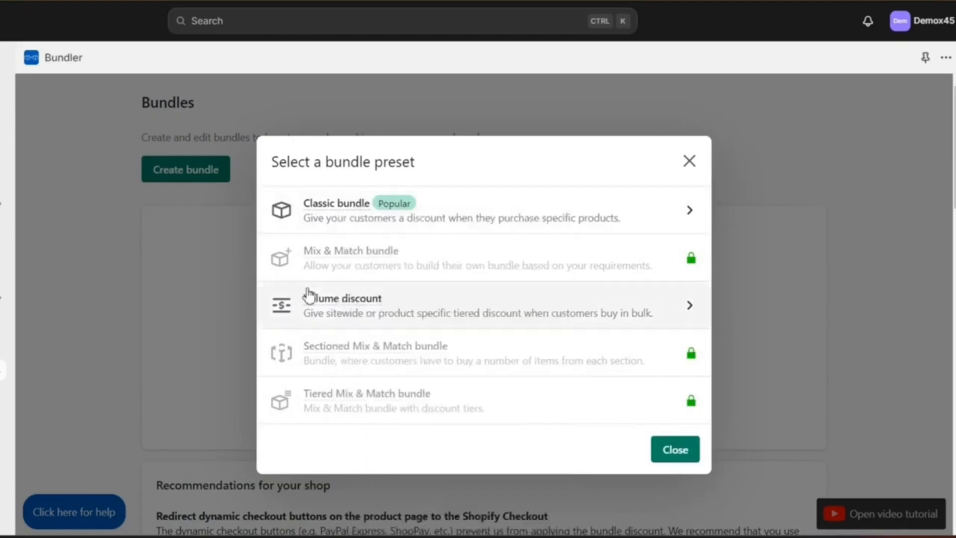
click(328, 305)
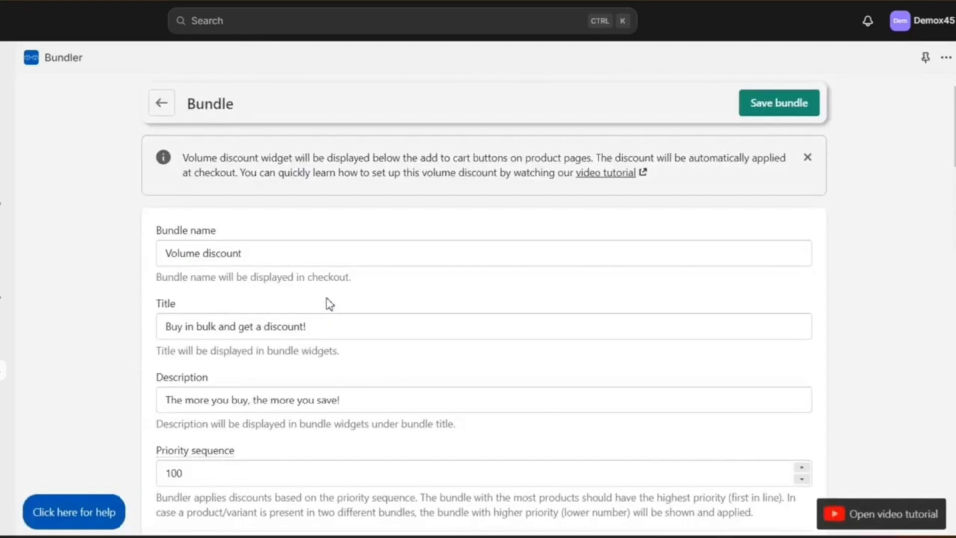
Review the default bundle name, title and description of the volume discount bundle
click(167, 250)
drag(196, 249, 274, 253)
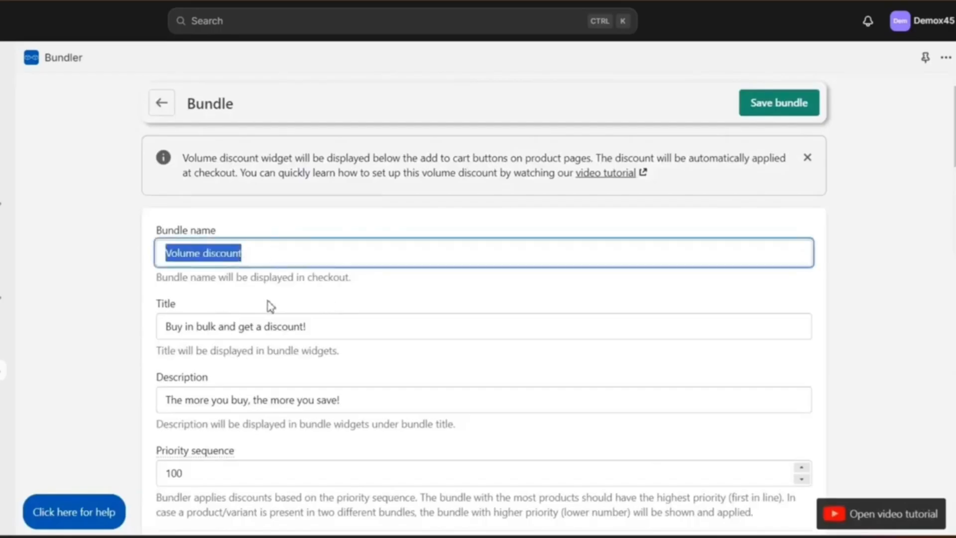
click(270, 305)
drag(169, 327, 356, 332)
click(357, 333)
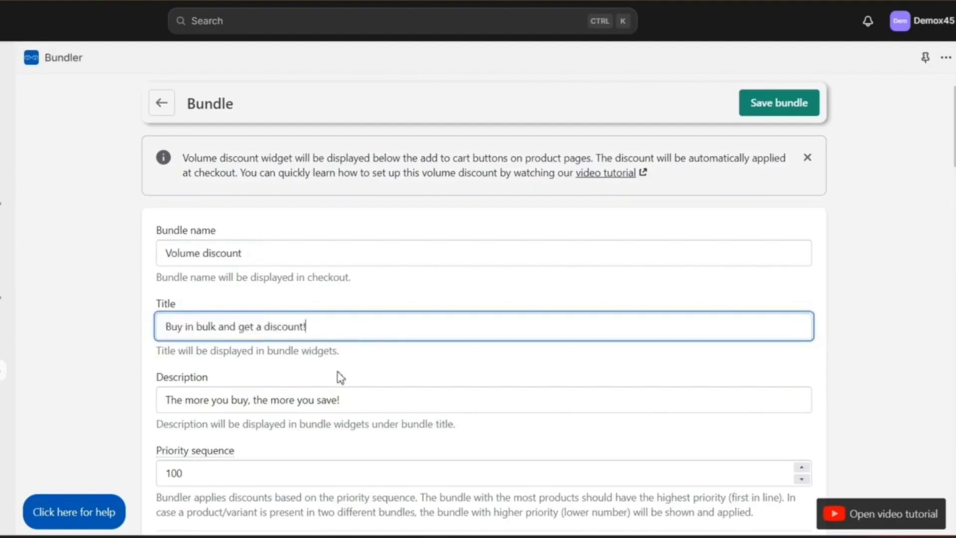
drag(356, 399, 156, 397)
click(154, 394)
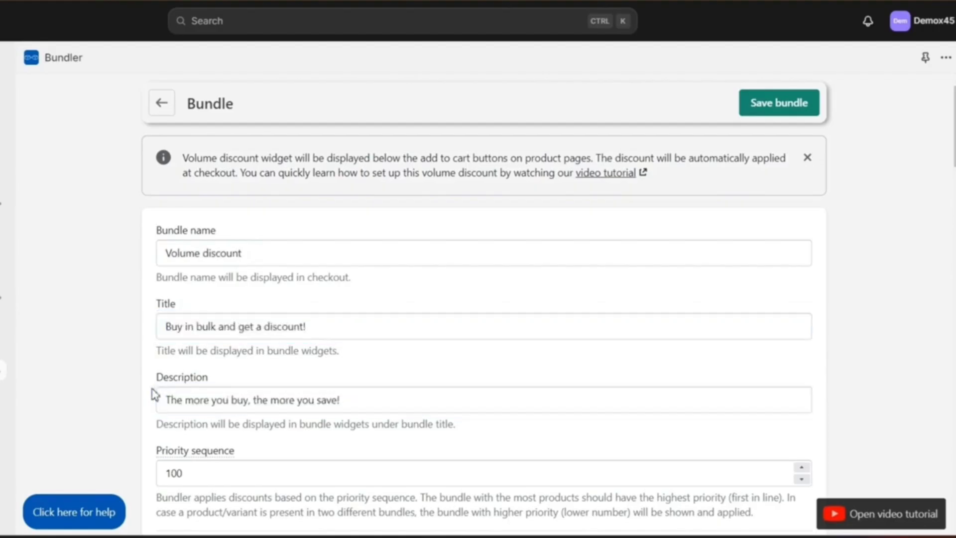
Set the adjustment value of the first volume discount tier to 5%
scroll(279, 398, down, 3)
scroll(299, 374, down, 10)
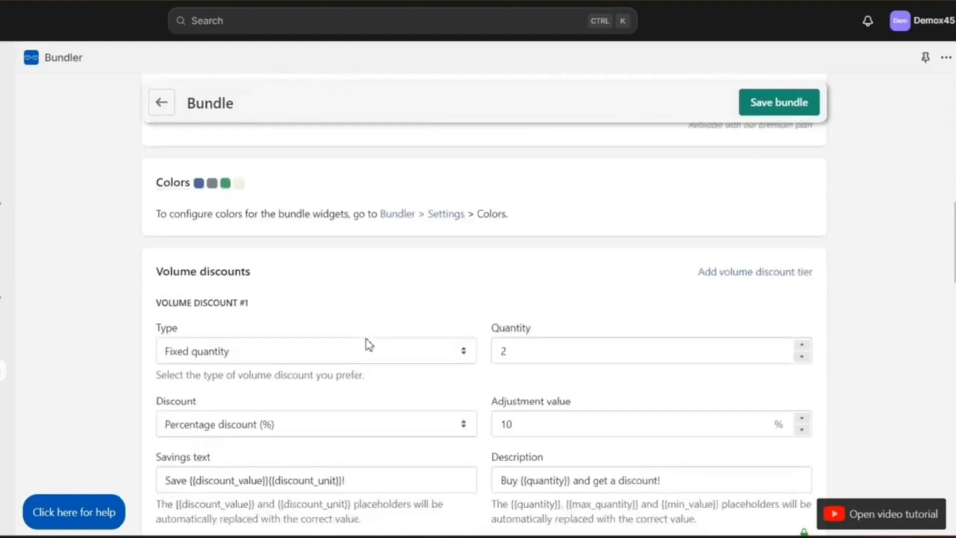
drag(268, 196, 160, 189)
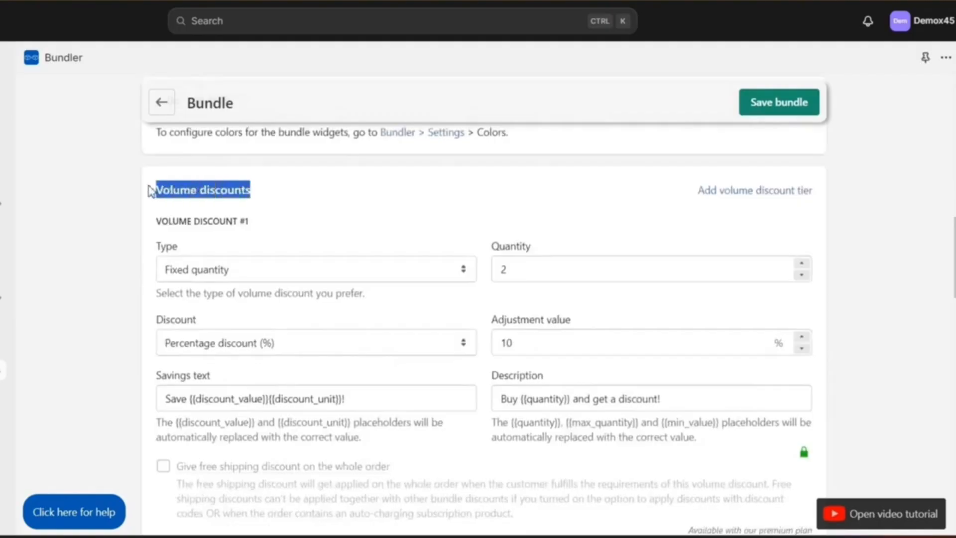
click(297, 208)
scroll(297, 209, up, 2)
scroll(297, 208, down, 3)
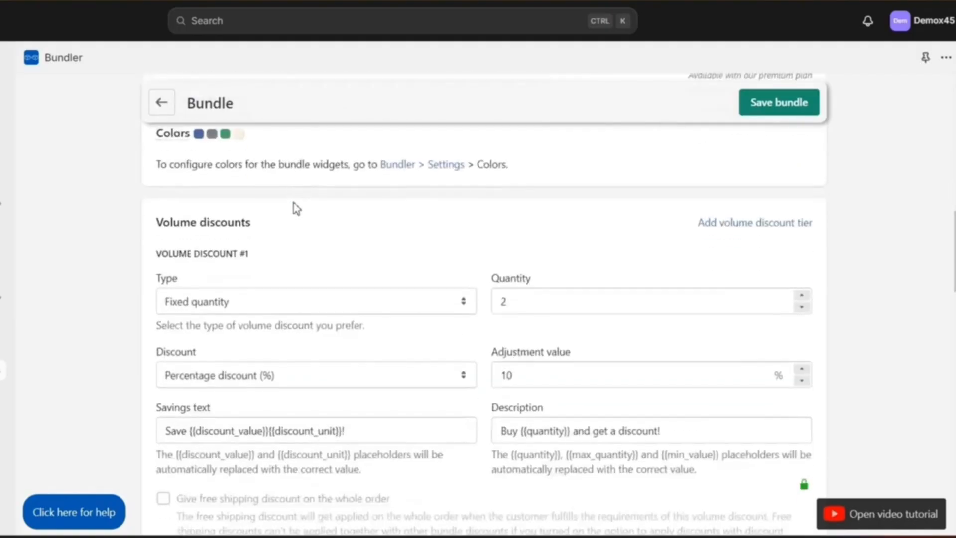
double_click(499, 309)
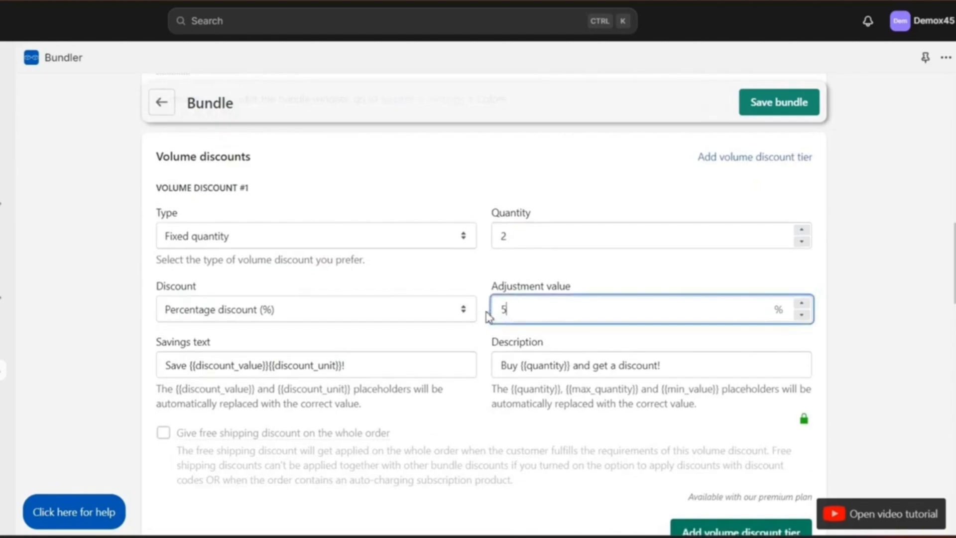
text(5)
drag(491, 215, 556, 224)
click(554, 223)
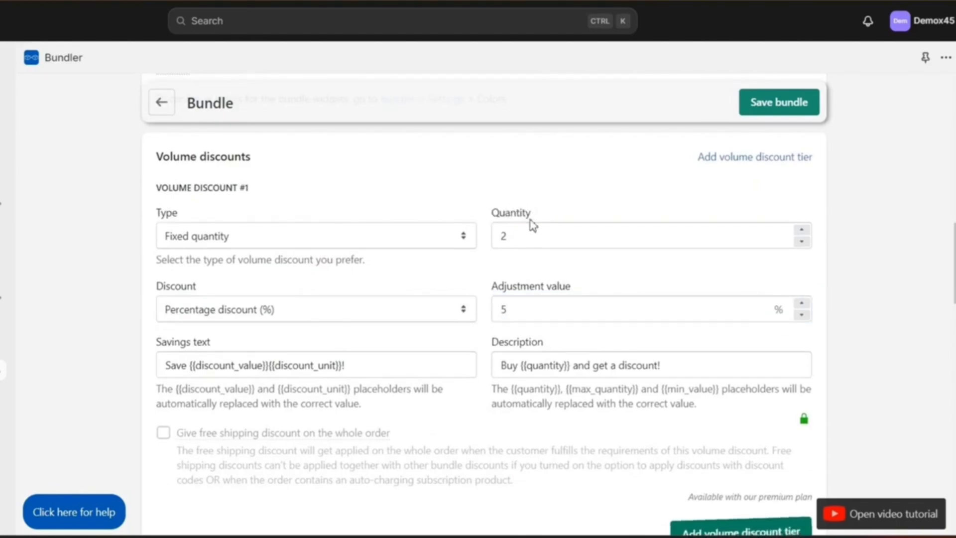
drag(484, 218, 570, 215)
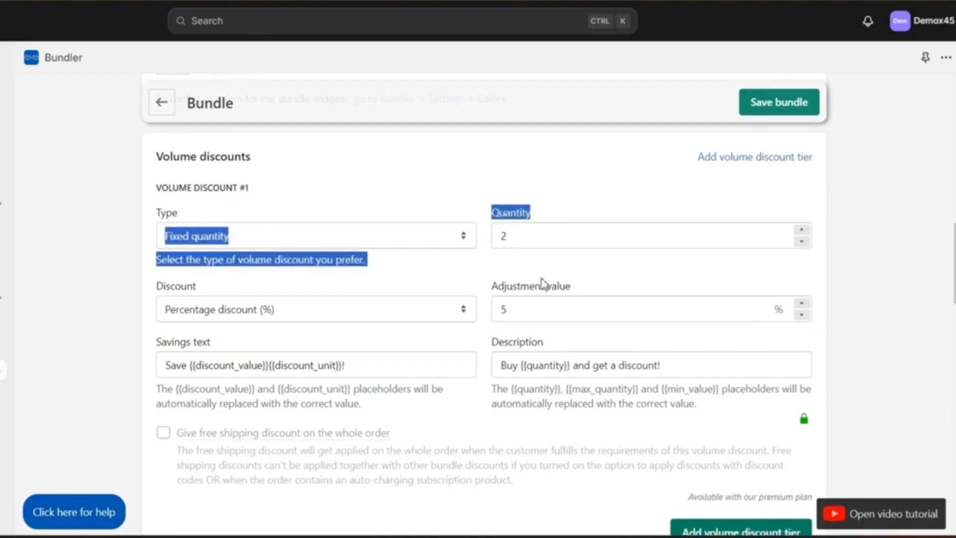
click(530, 295)
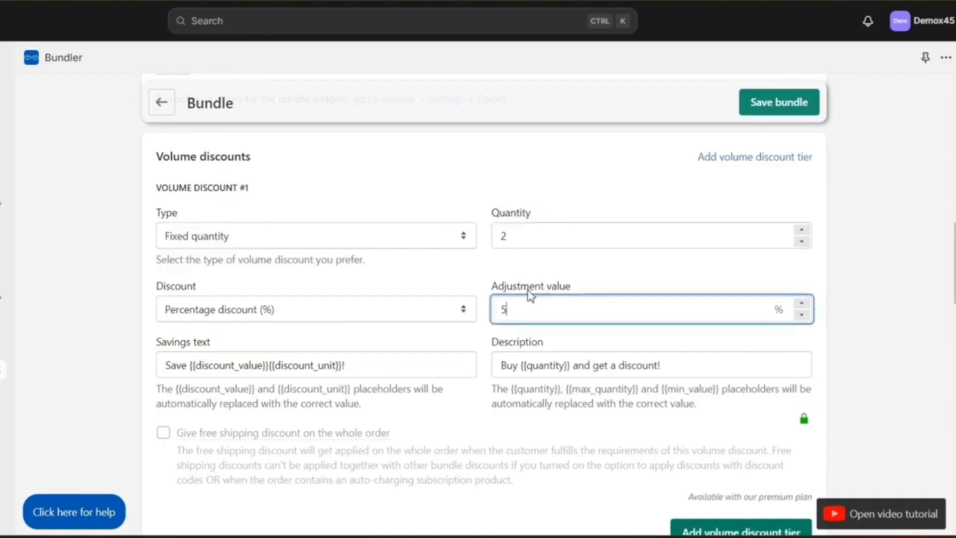
click(480, 355)
Add a second volume discount tier to the bundle
scroll(481, 355, down, 3)
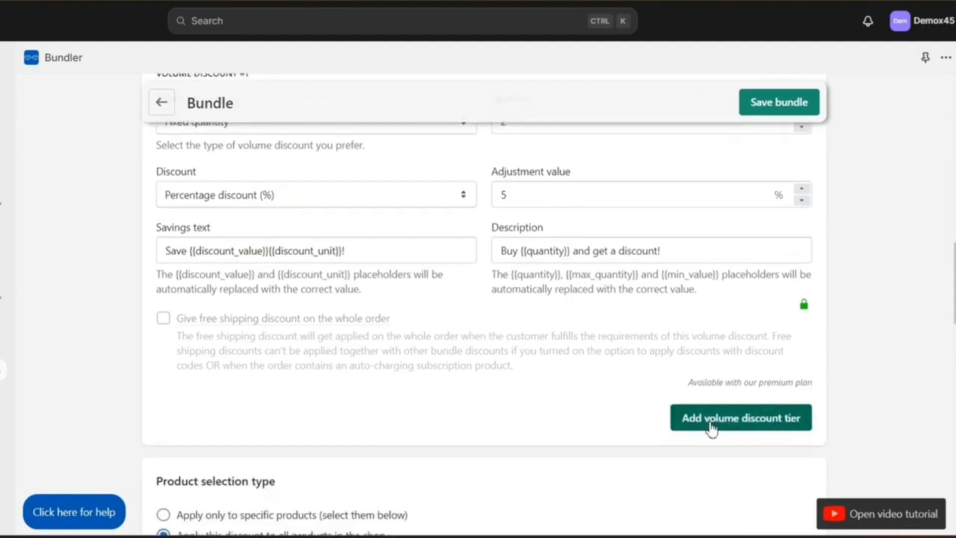
click(712, 427)
scroll(318, 248, down, 5)
double_click(212, 157)
click(211, 158)
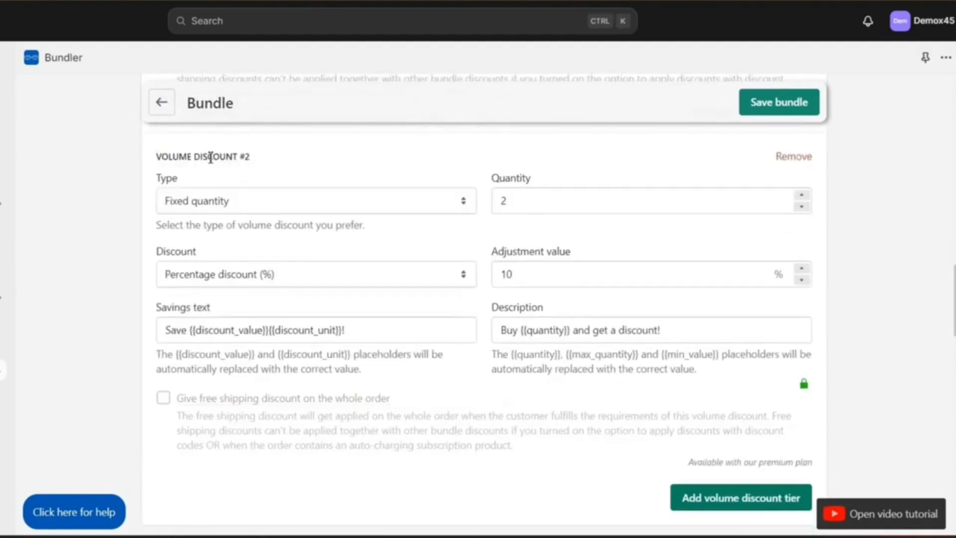
Set the quantity of the second volume discount tier to 5
double_click(591, 194)
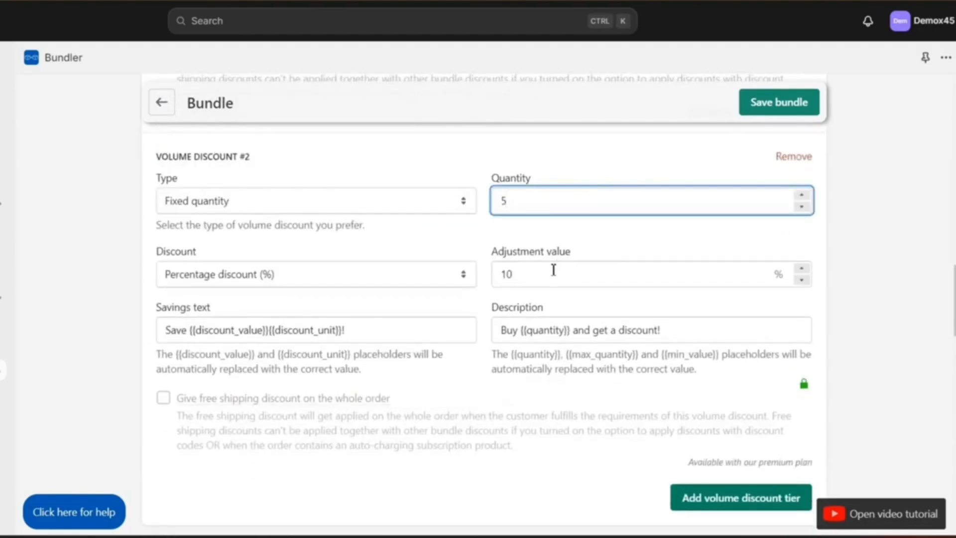
click(495, 241)
scroll(525, 348, down, 2)
Add a third volume discount tier with a quantity of 10 and an adjustment value of 20%
click(740, 395)
scroll(590, 384, down, 3)
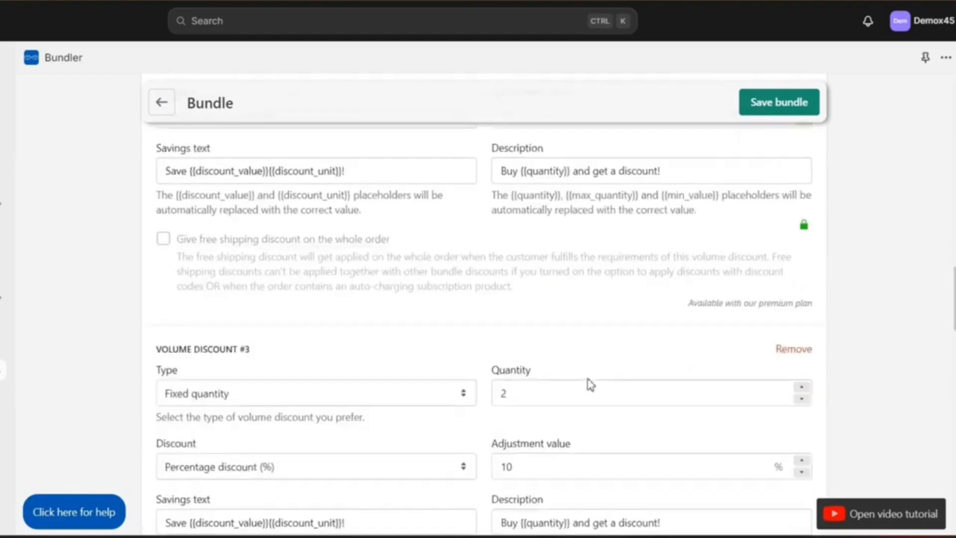
double_click(507, 382)
text(1)
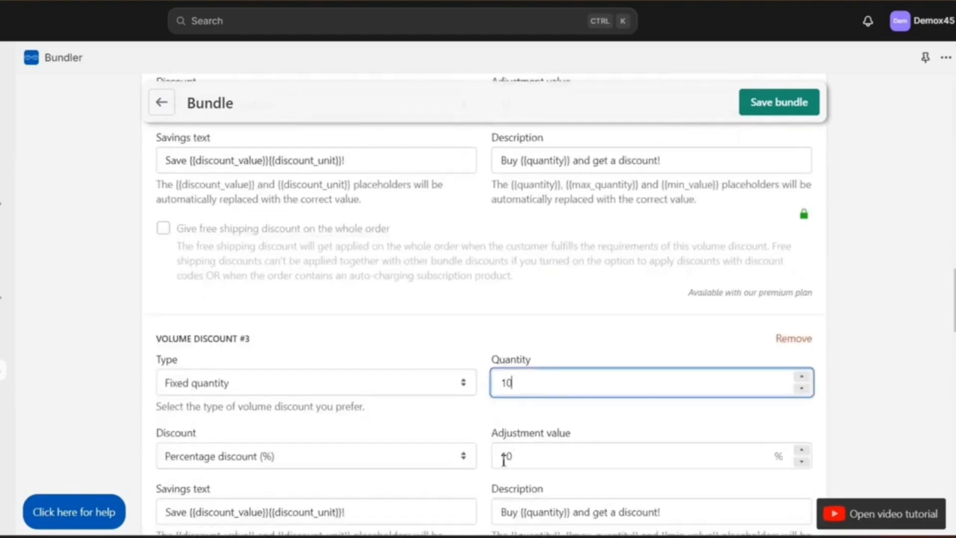
text(0)
double_click(504, 457)
text(20)
click(592, 418)
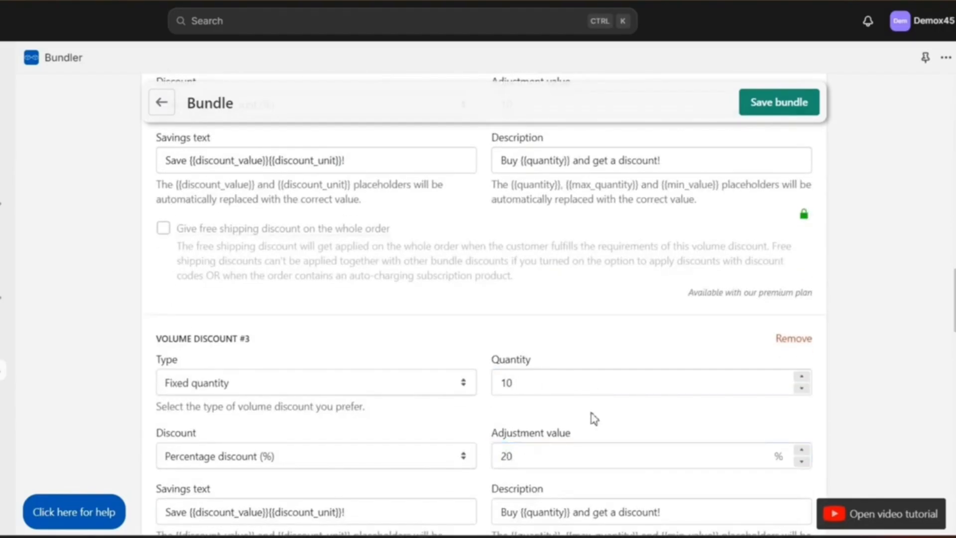
Try limiting the discount to specific products, and return the selection to all products in the shop
scroll(593, 417, down, 5)
scroll(592, 417, down, 5)
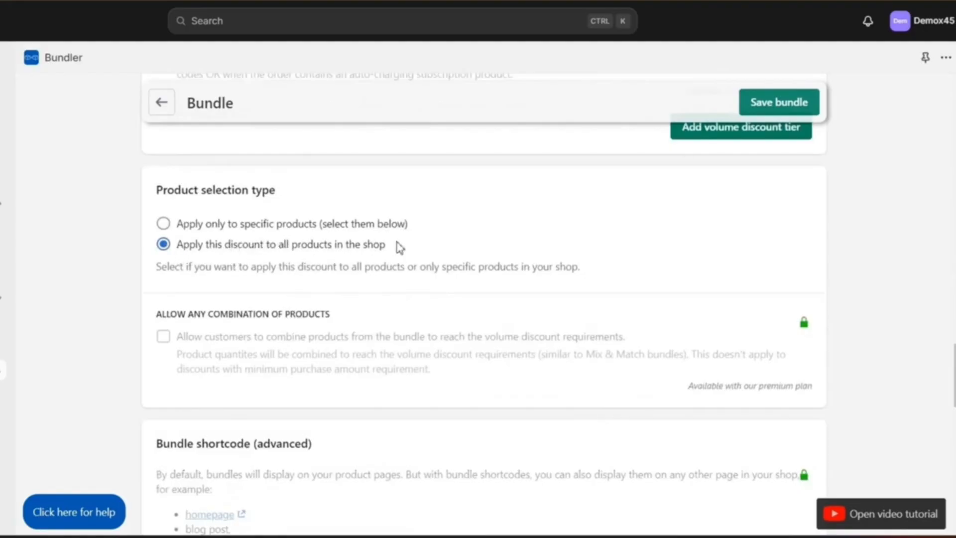
click(163, 224)
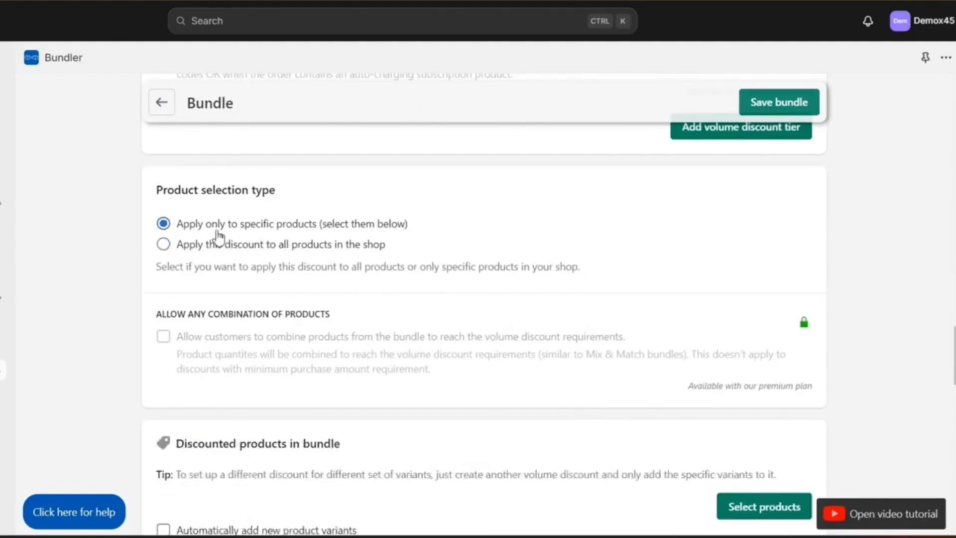
scroll(282, 320, down, 4)
click(764, 319)
scroll(399, 299, down, 10)
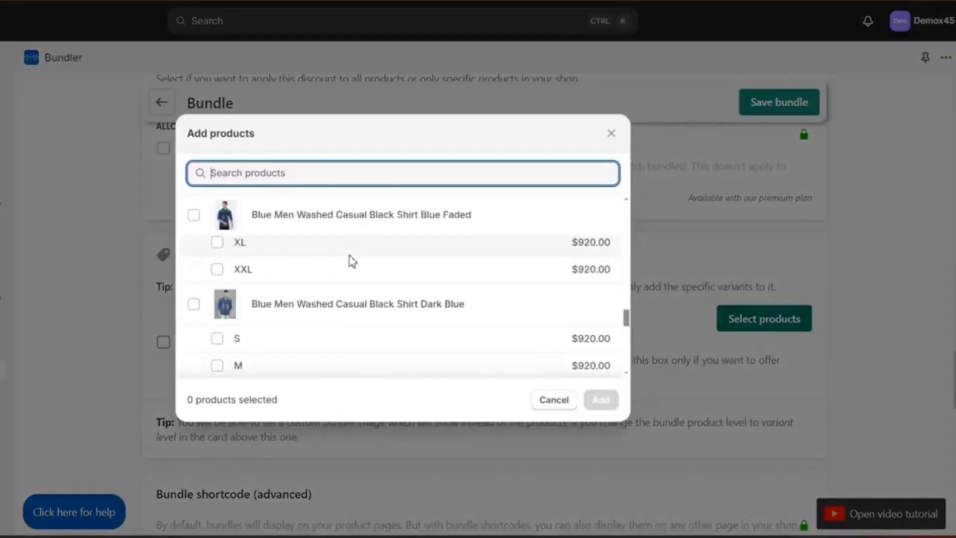
click(554, 399)
scroll(420, 379, up, 7)
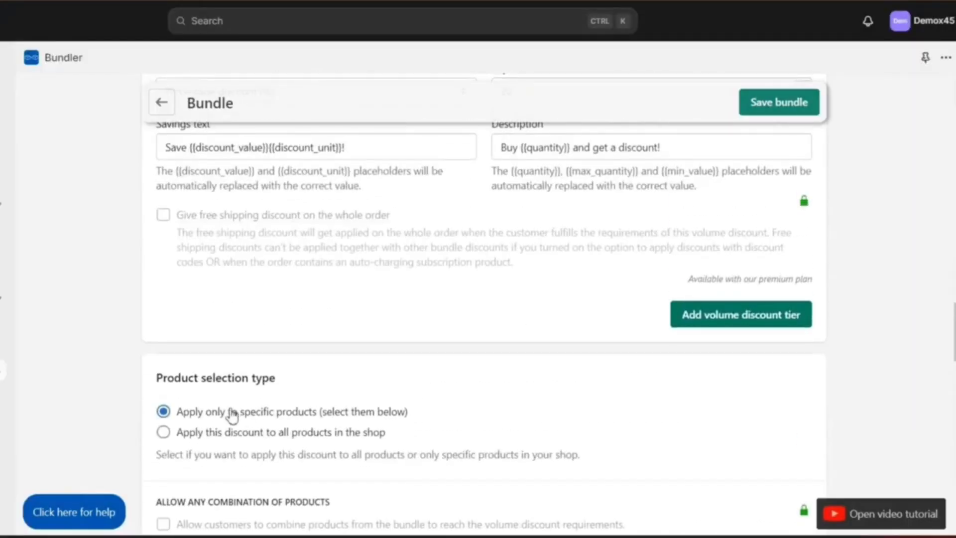
click(165, 433)
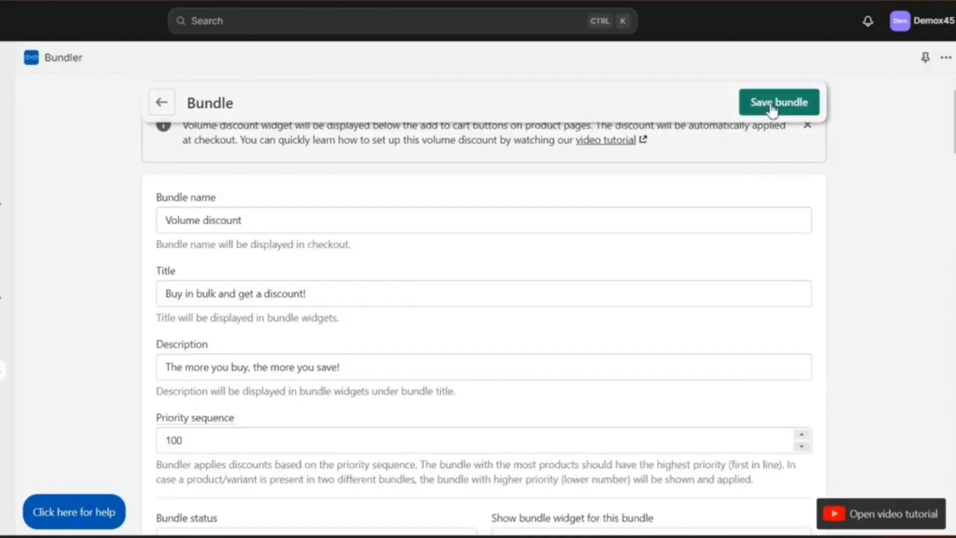
Save the volume discount bundle and open the AU Noir Stretch Blazer | Piccoli Blue product page in the online store
click(773, 112)
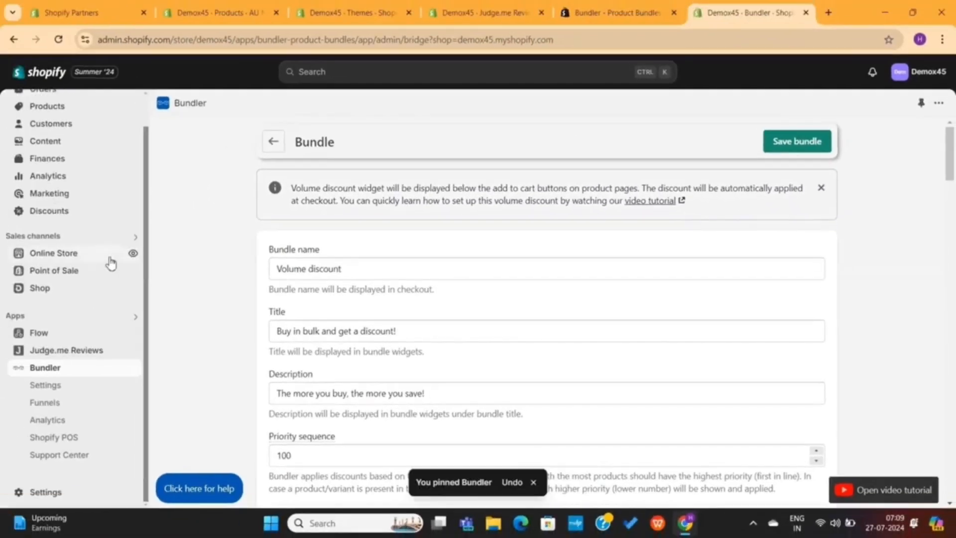
click(133, 255)
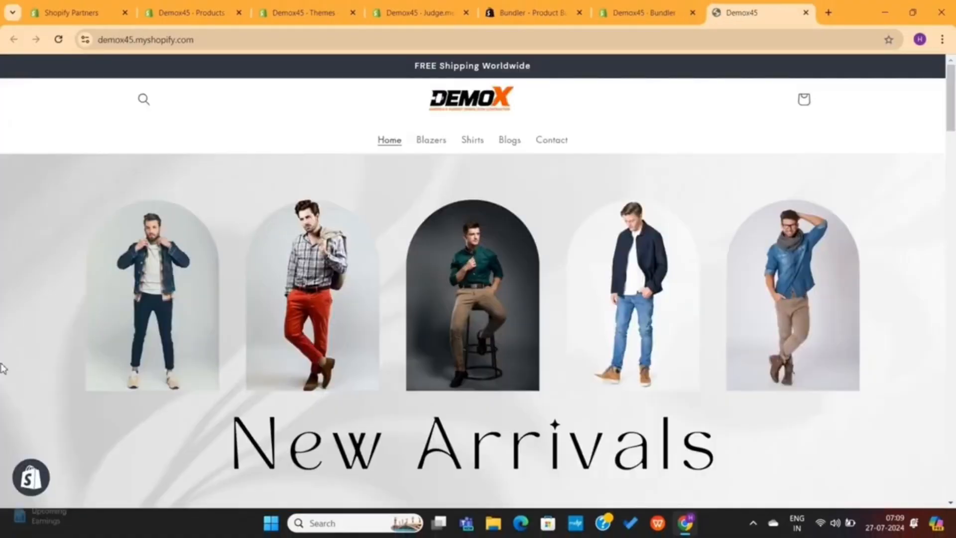
scroll(235, 359, down, 12)
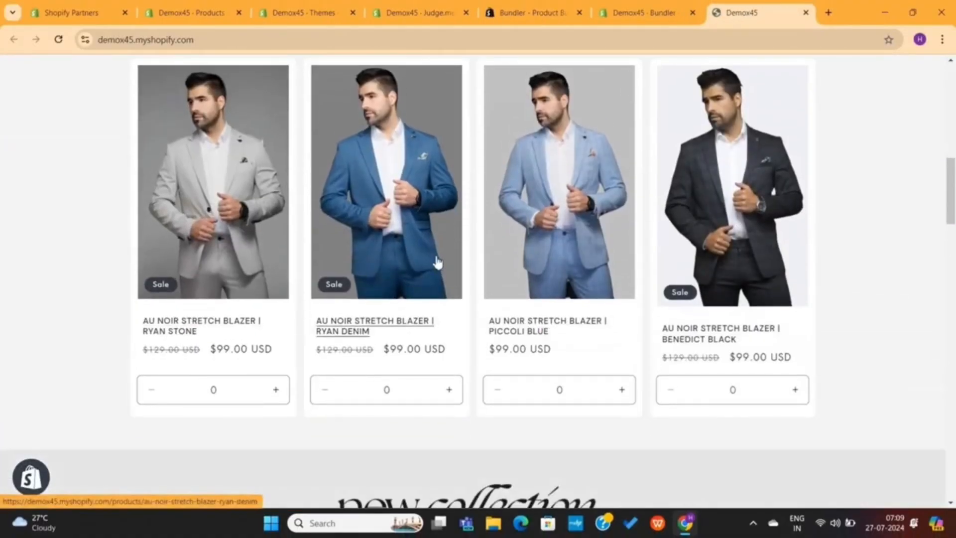
click(613, 324)
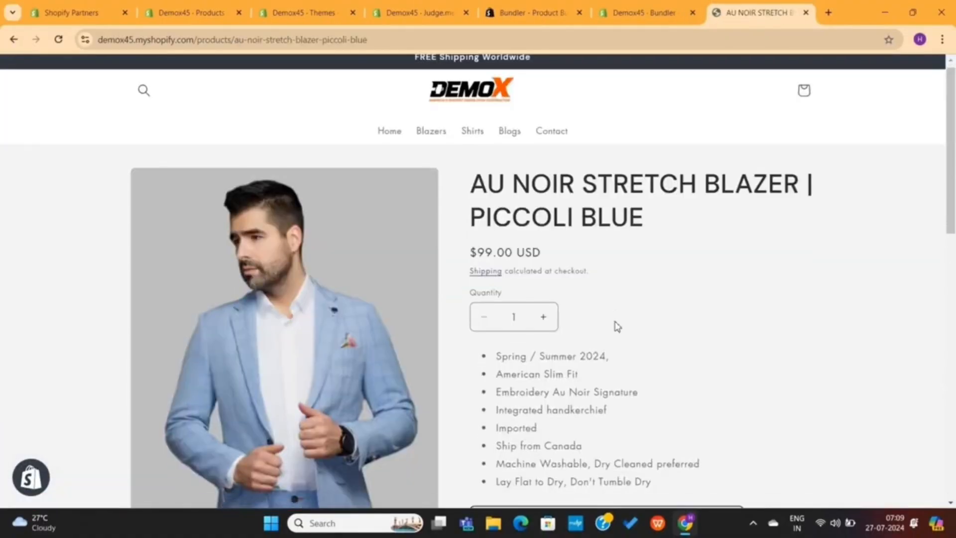
Examine the bulk discount title, description and tiers shown below the purchase buttons on the product page
scroll(616, 324, down, 8)
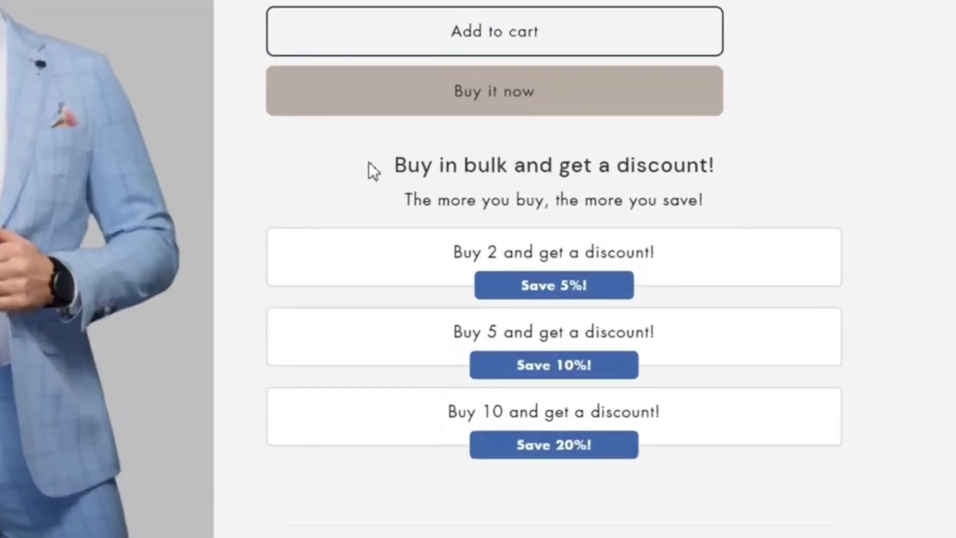
drag(531, 184, 680, 217)
drag(617, 219, 740, 201)
click(740, 201)
drag(361, 155, 749, 188)
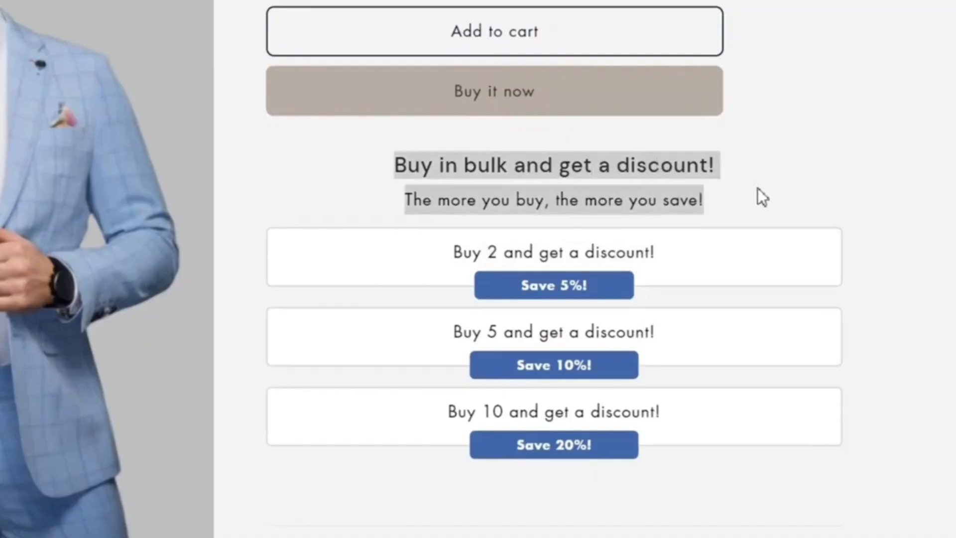
click(758, 187)
scroll(435, 402, up, 1)
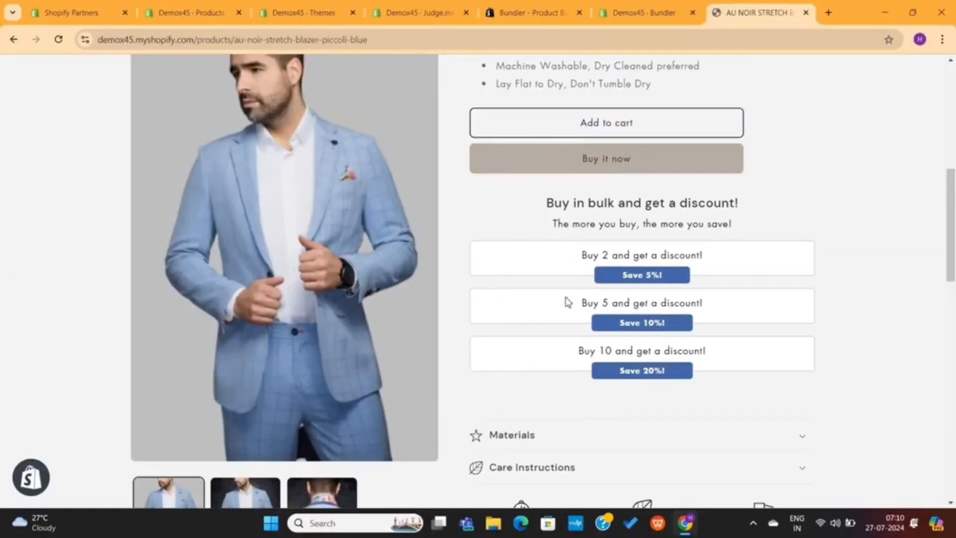
drag(568, 302, 703, 307)
click(719, 312)
Add five Piccoli Blue blazers to the cart and accept the volume discount offer to check the reduction at checkout
scroll(623, 302, up, 5)
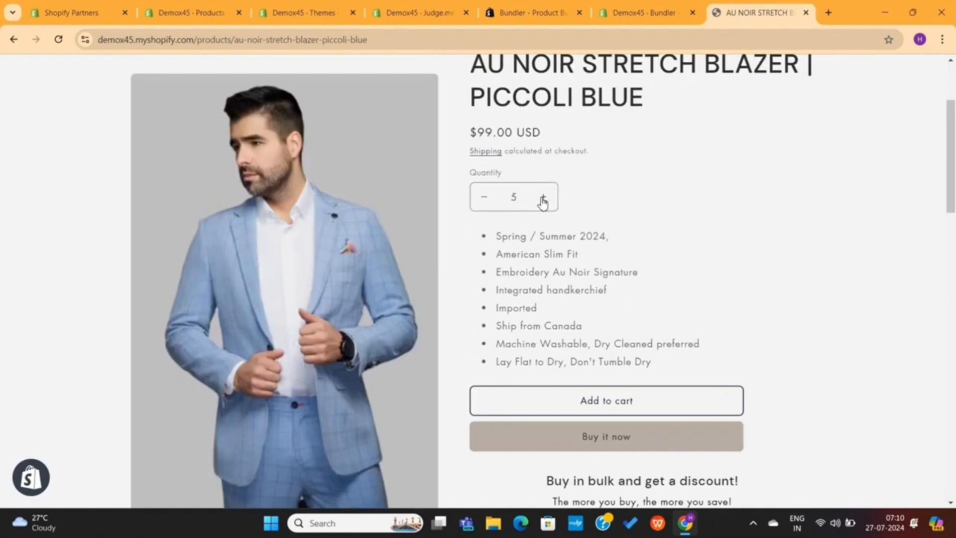
click(591, 401)
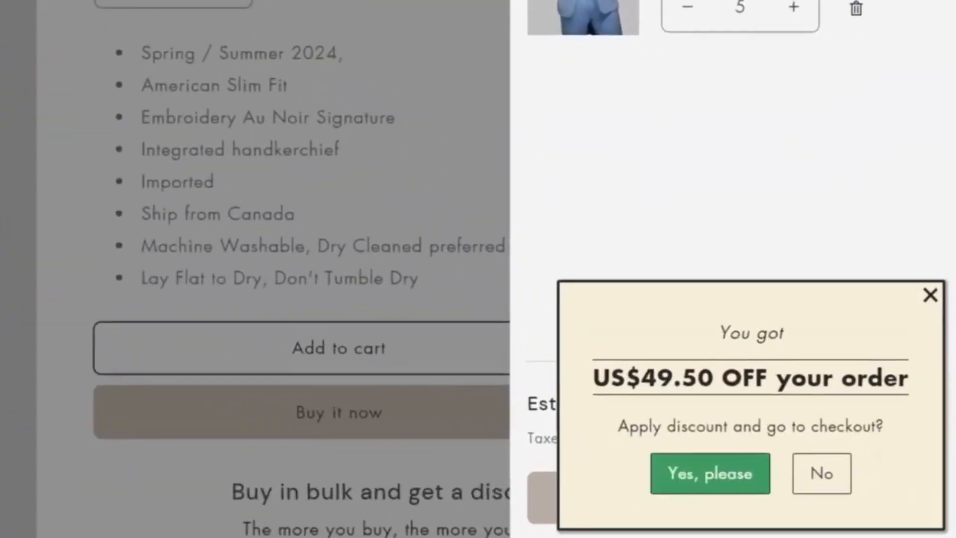
drag(711, 348, 796, 341)
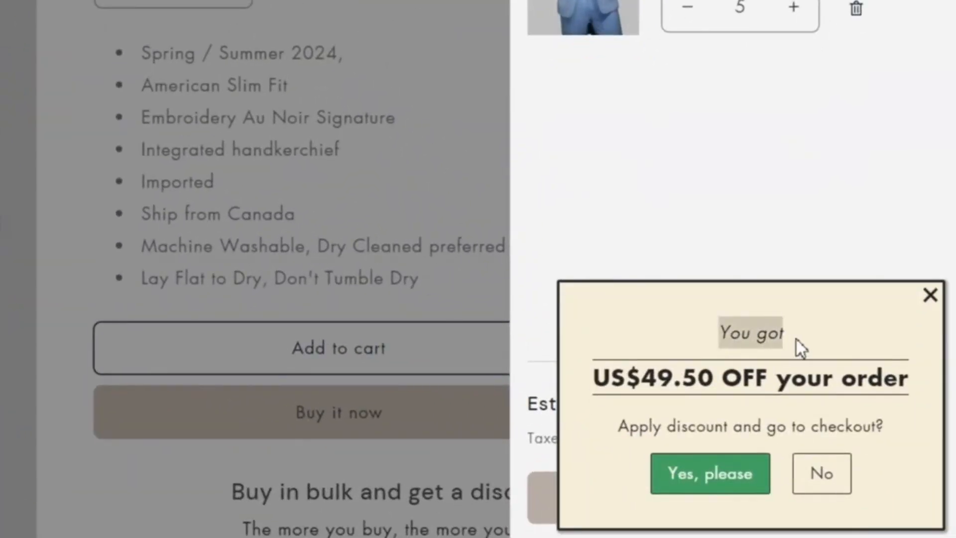
click(719, 367)
drag(589, 395, 794, 403)
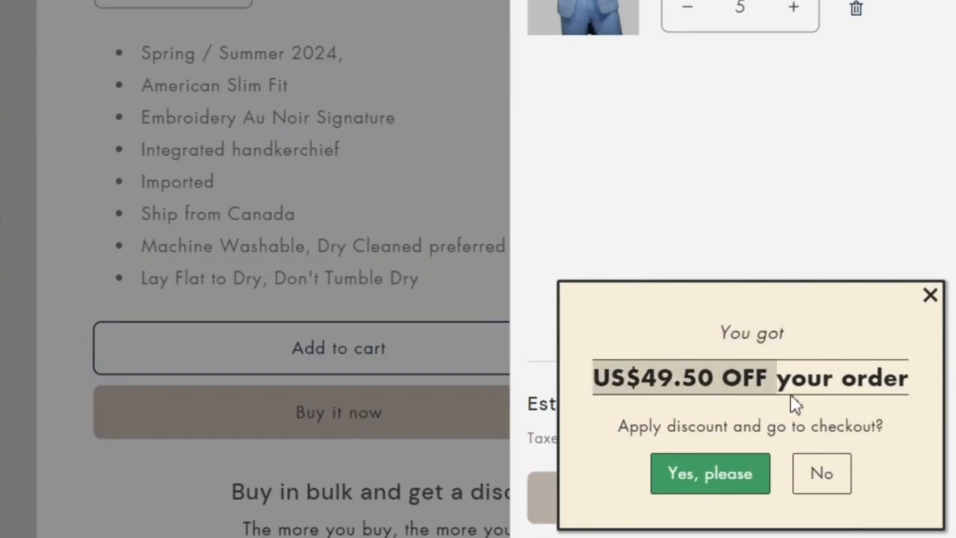
click(733, 481)
click(733, 480)
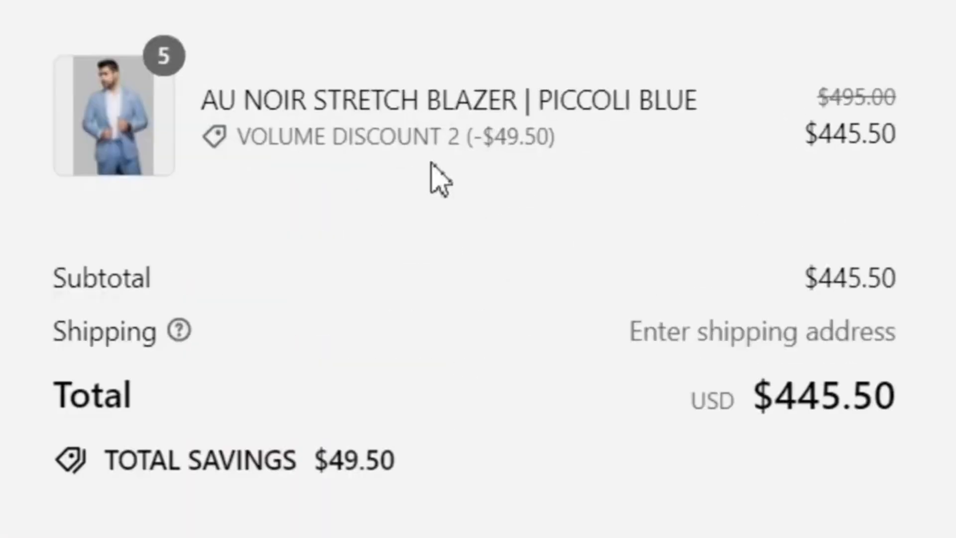
drag(239, 138, 476, 152)
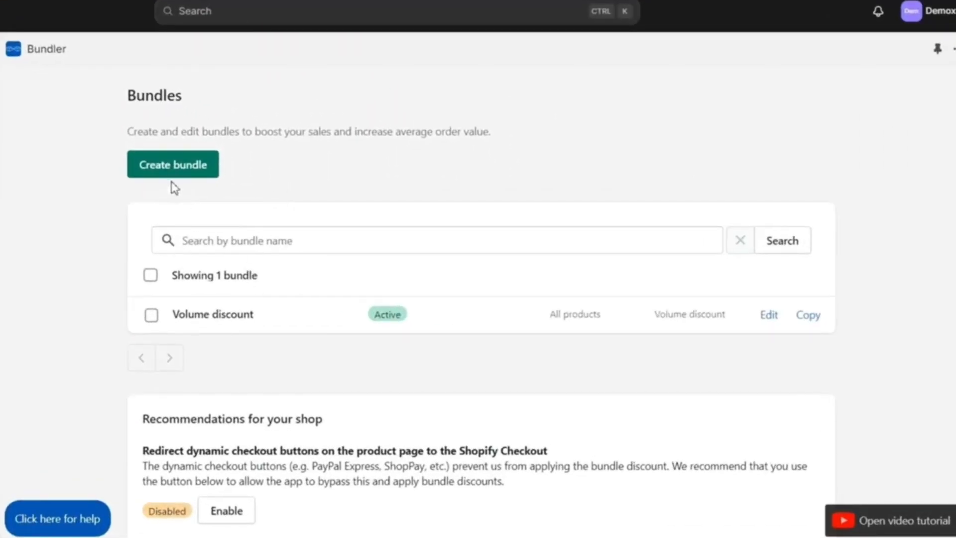
Start creating another bundle with the Classic bundle preset in Bundler
click(170, 175)
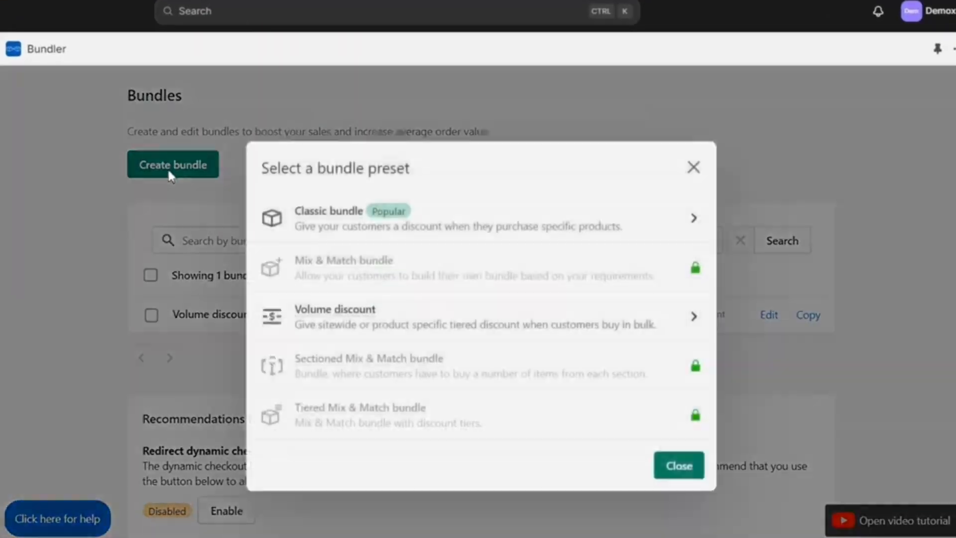
mouse_move(314, 209)
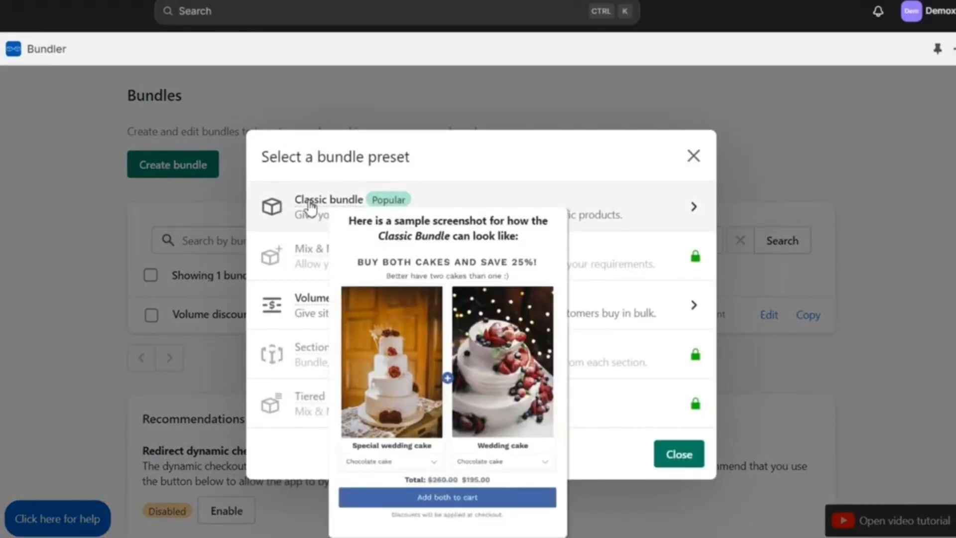
click(311, 206)
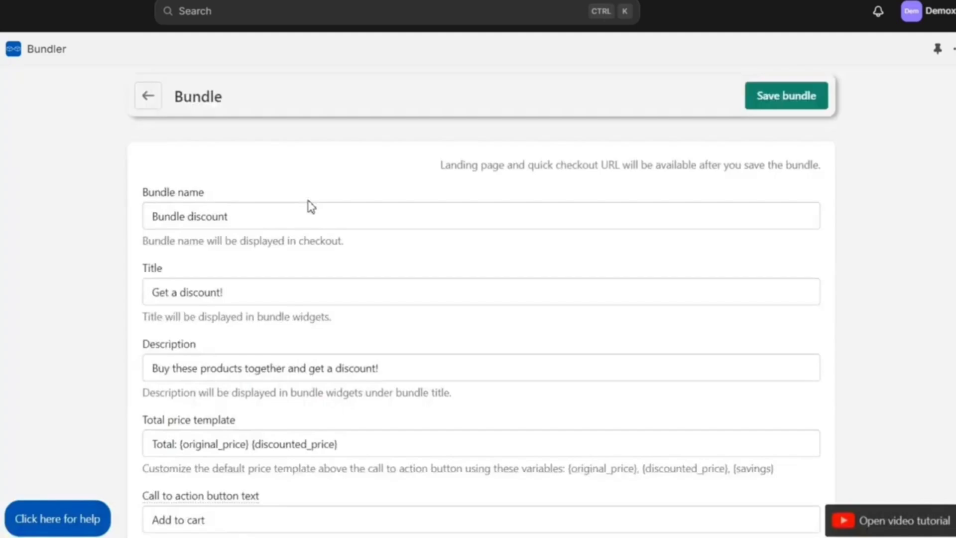
Set the title of the classic bundle to "Looking for Discount?"
drag(152, 293, 193, 297)
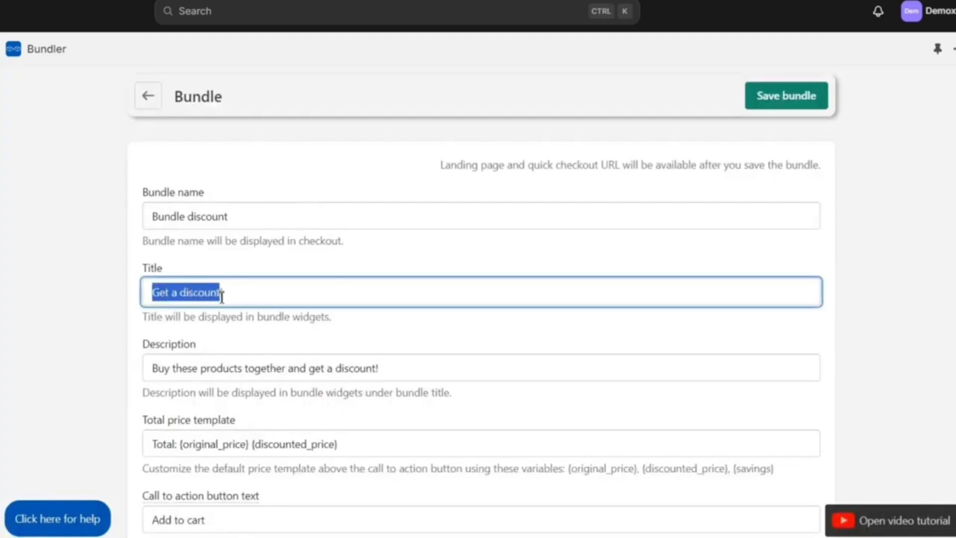
key(BackSpace)
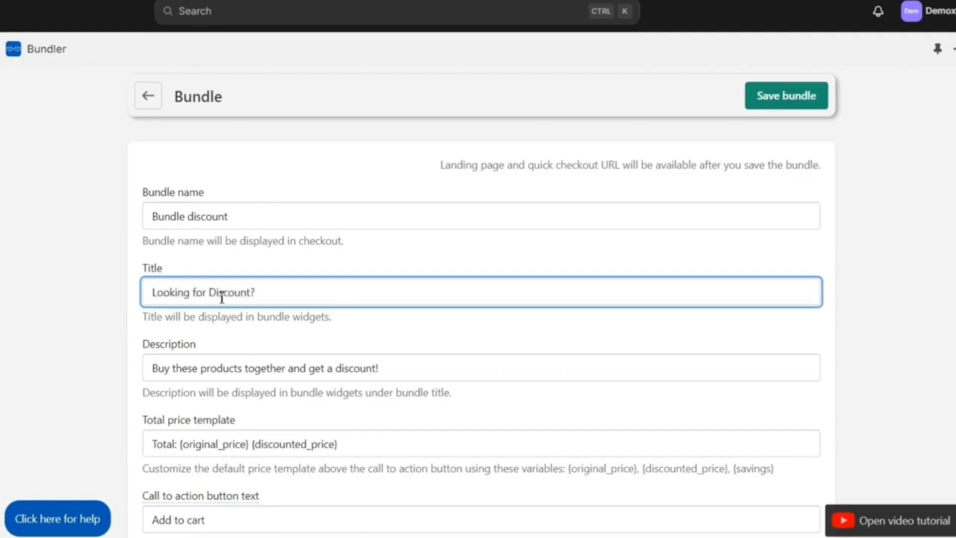
click(280, 366)
Try a fixed amount discount of 2 for the classic bundle
scroll(280, 366, down, 12)
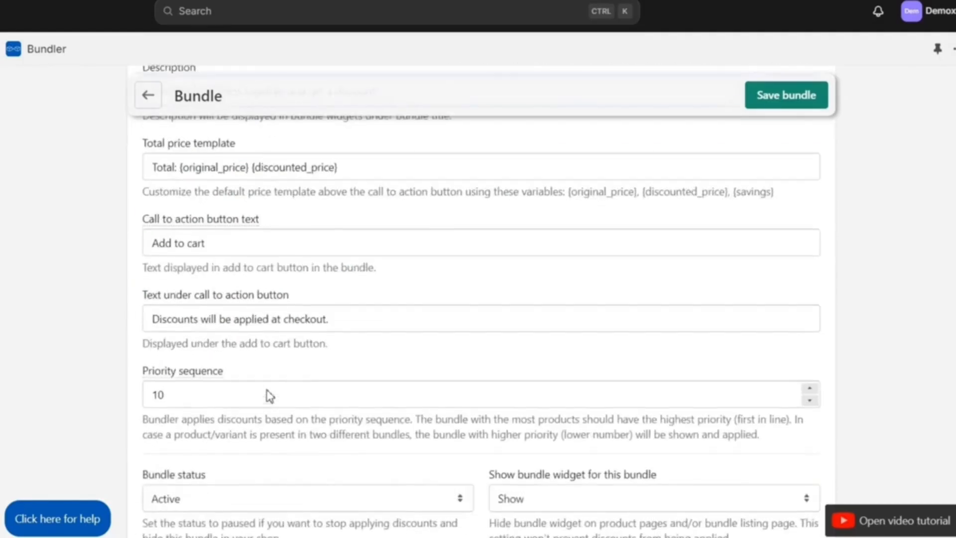
scroll(283, 368, down, 4)
scroll(282, 367, up, 1)
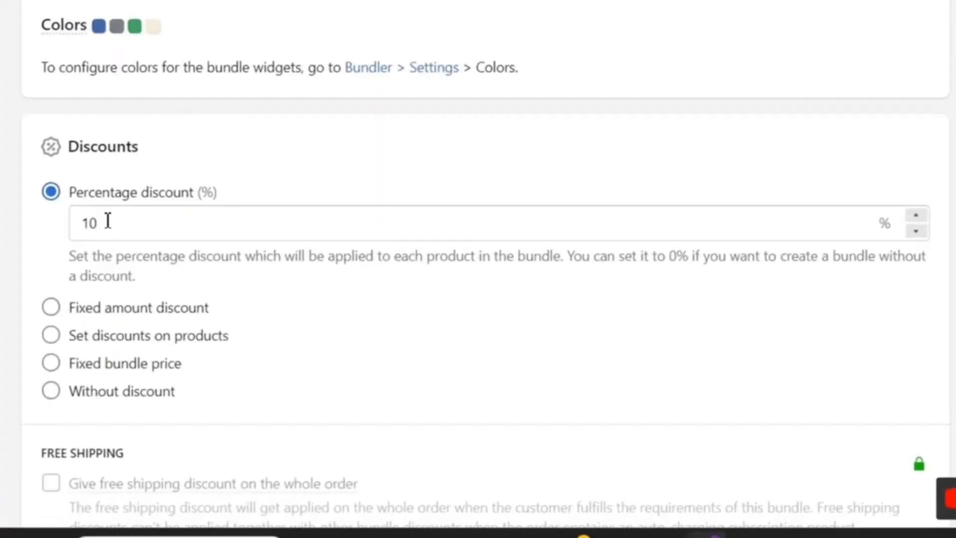
click(180, 310)
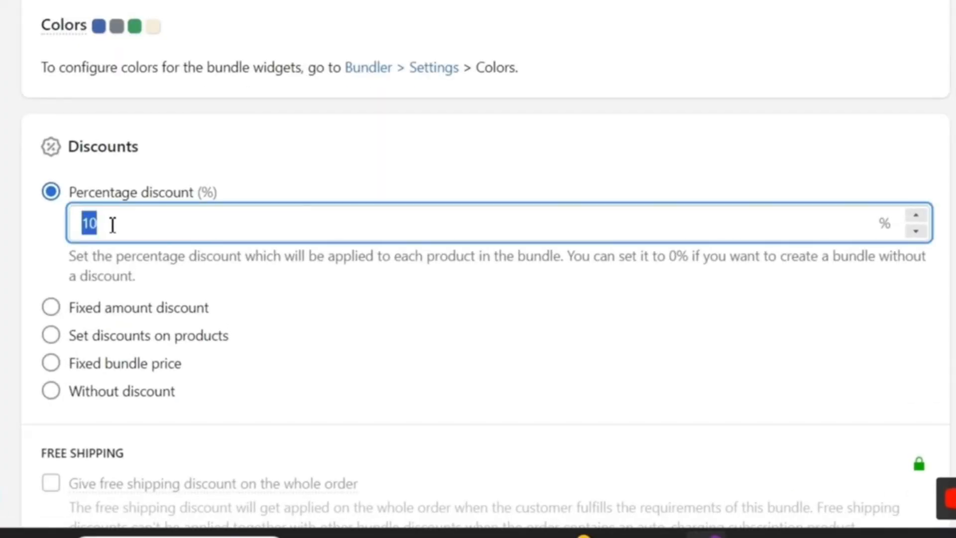
click(51, 230)
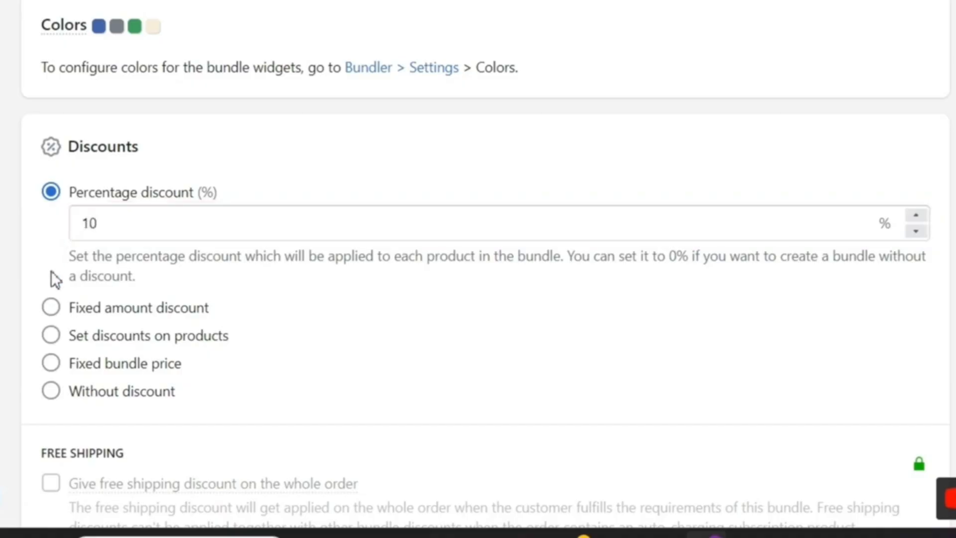
click(52, 308)
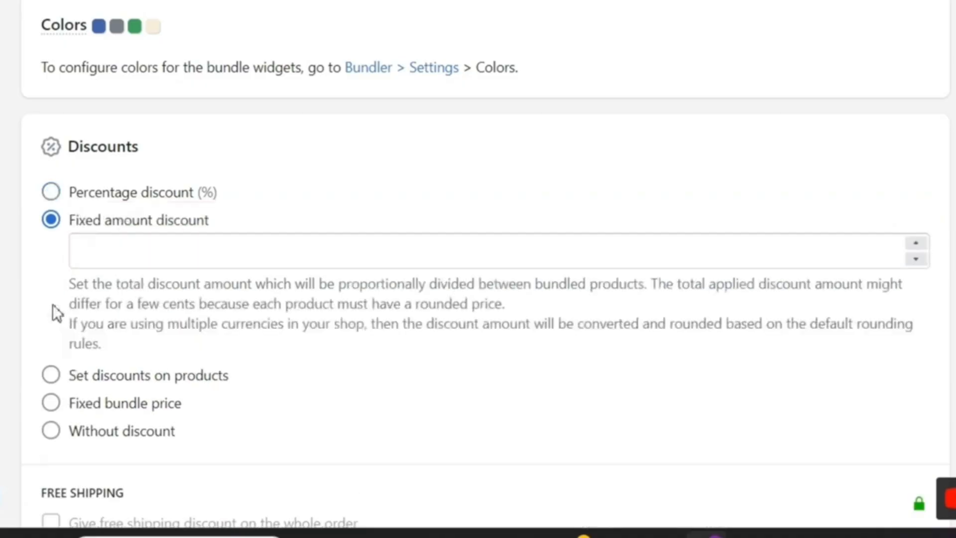
click(126, 253)
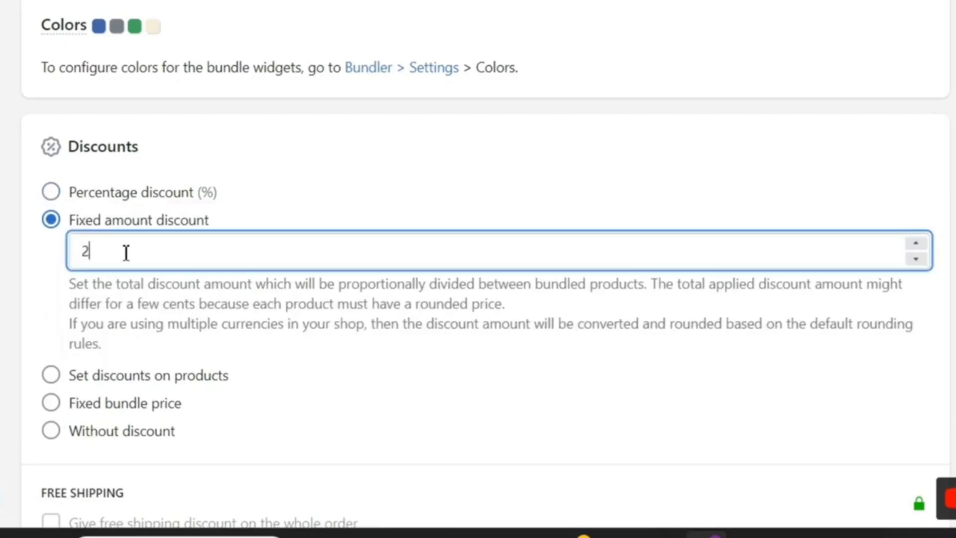
Try discounts on products, a fixed bundle price, no discount and a 10% percentage discount for the classic bundle
click(55, 392)
click(52, 378)
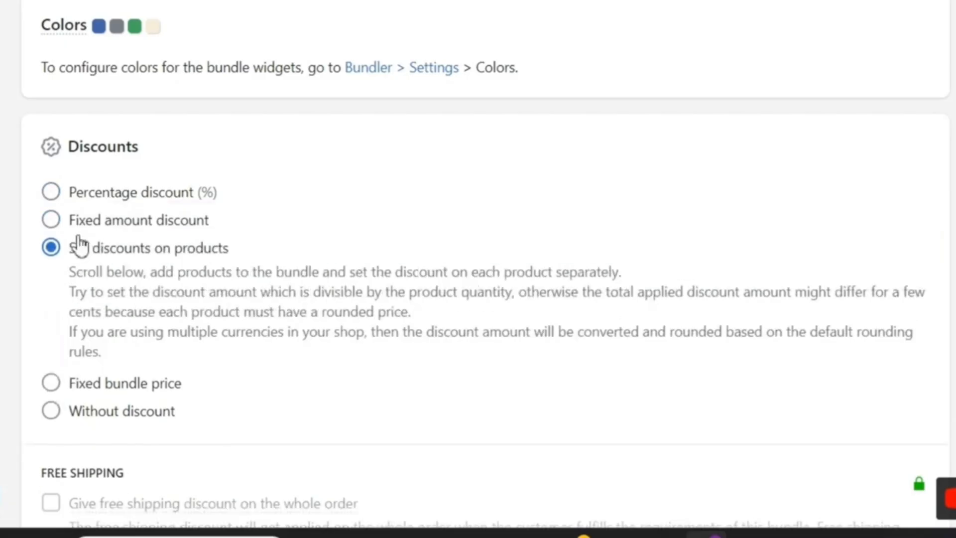
click(51, 383)
click(133, 302)
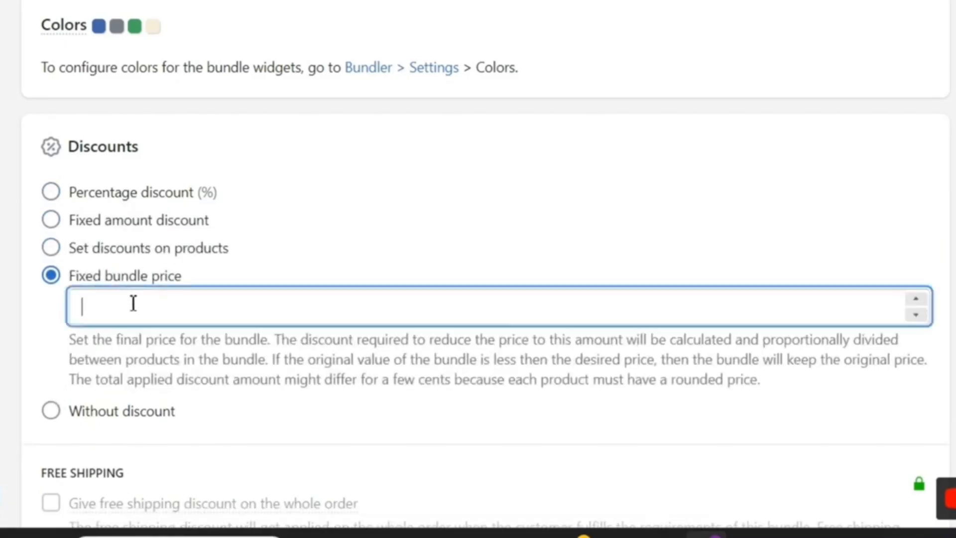
click(52, 412)
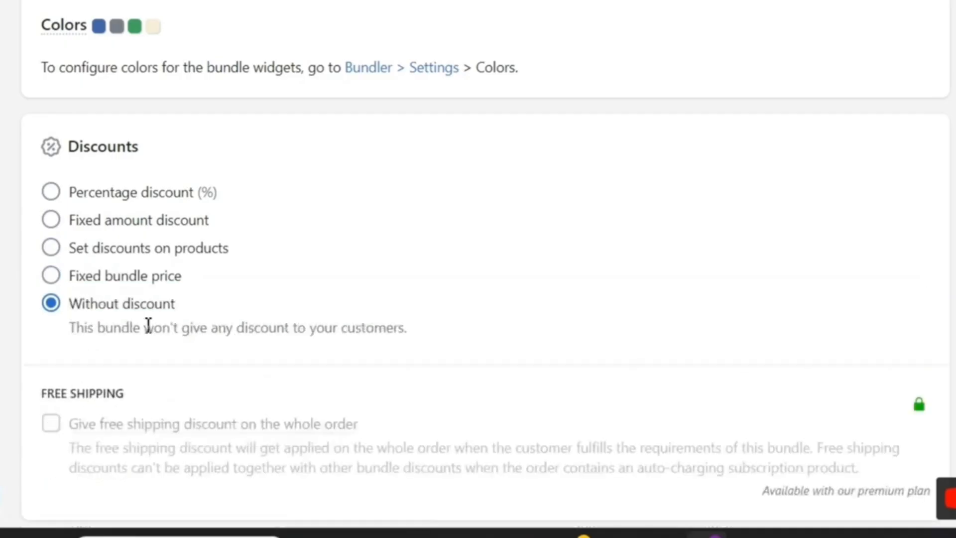
click(52, 194)
click(85, 225)
text(10)
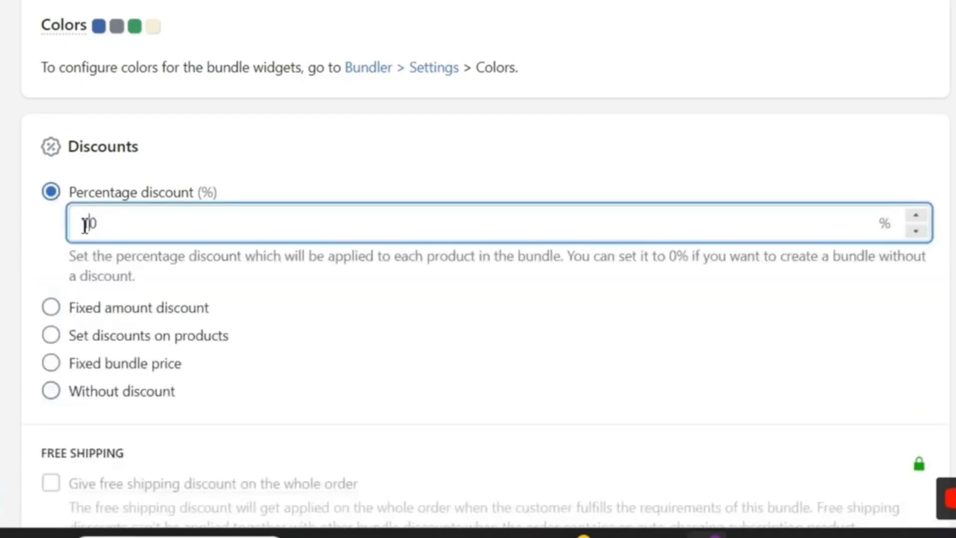
Set a fixed amount discount of 100 for the classic bundle
click(51, 307)
double_click(123, 241)
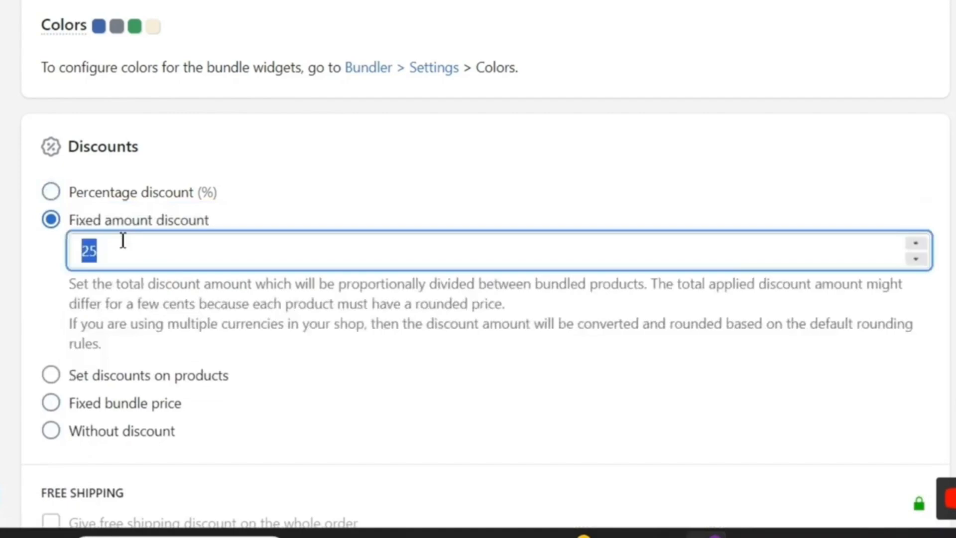
click(237, 273)
Add the Benedict Black, Piccoli Blue and Ryan Denim AU NOIR stretch blazers as the discounted products in the bundle
scroll(237, 273, down, 15)
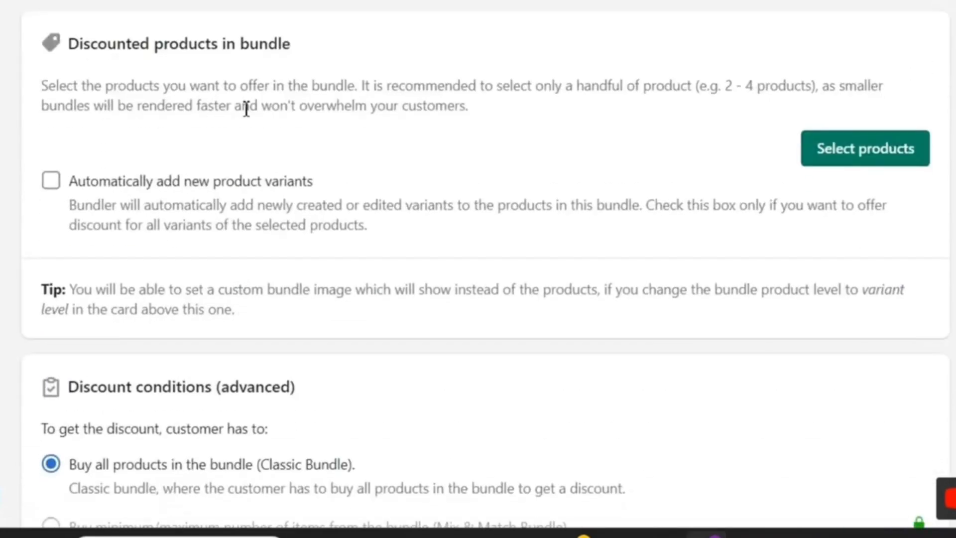
click(848, 164)
scroll(247, 172, down, 5)
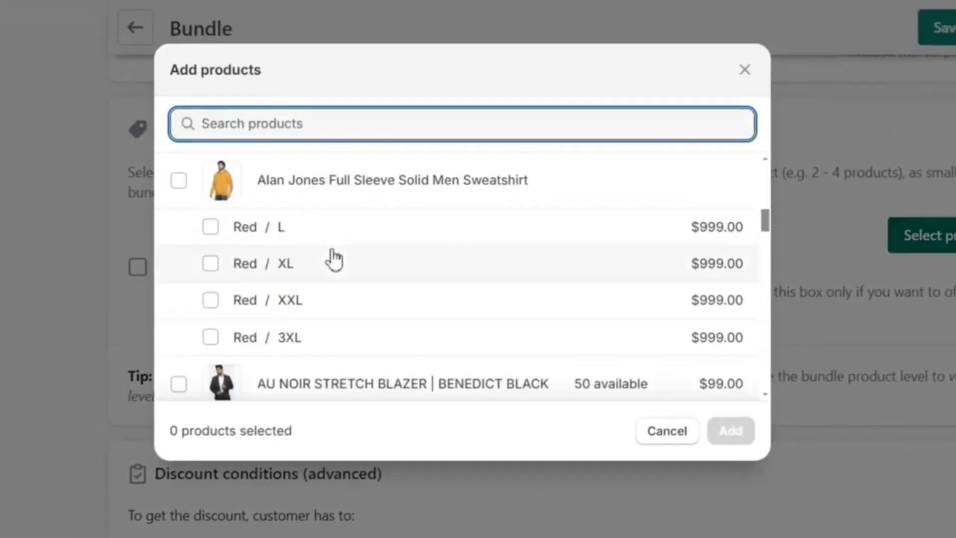
scroll(335, 259, down, 4)
click(179, 260)
click(179, 316)
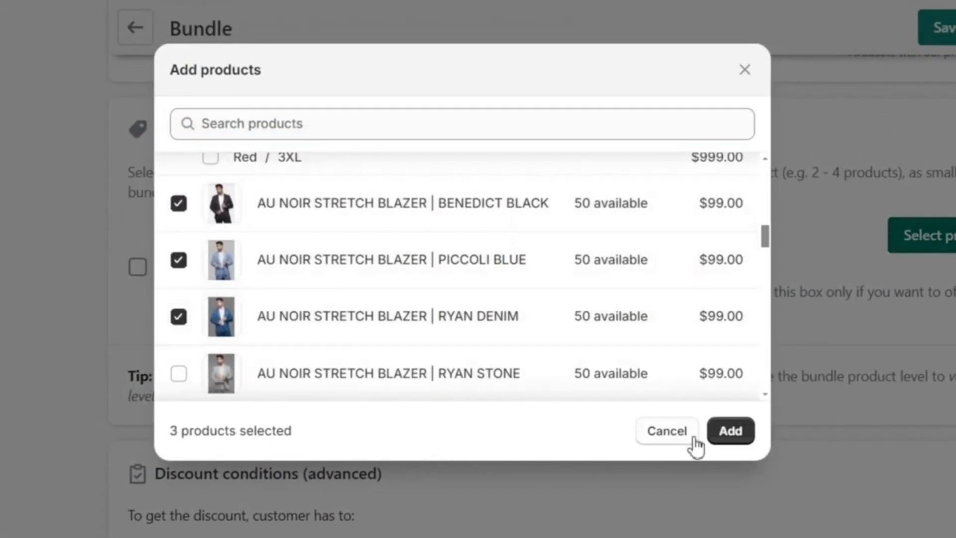
click(731, 432)
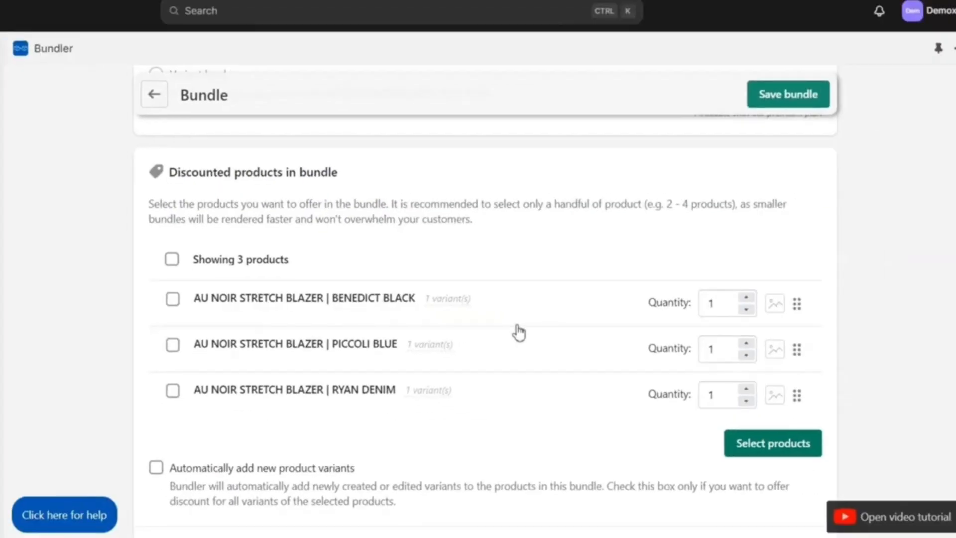
Review the remaining bundle options and save the classic bundle
scroll(675, 329, down, 2)
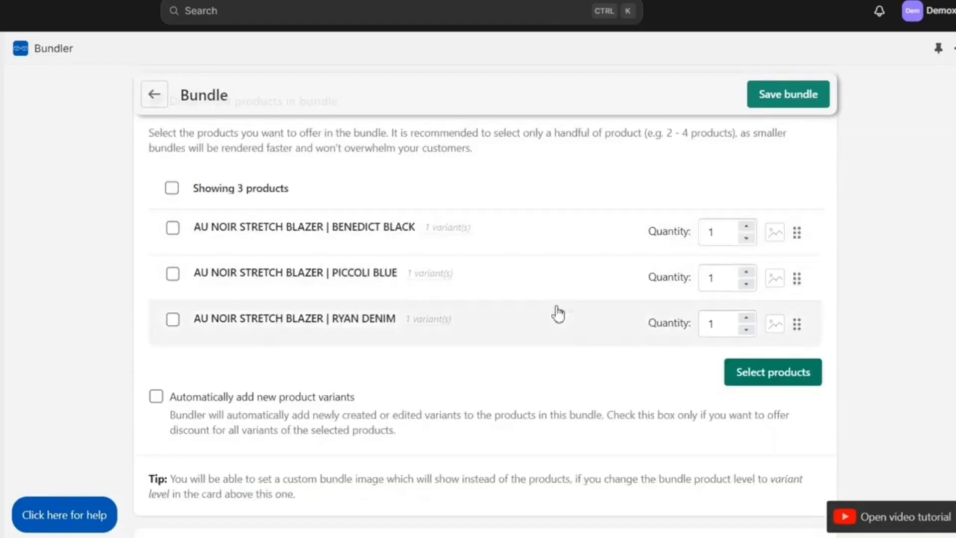
scroll(554, 314, down, 10)
scroll(559, 312, down, 8)
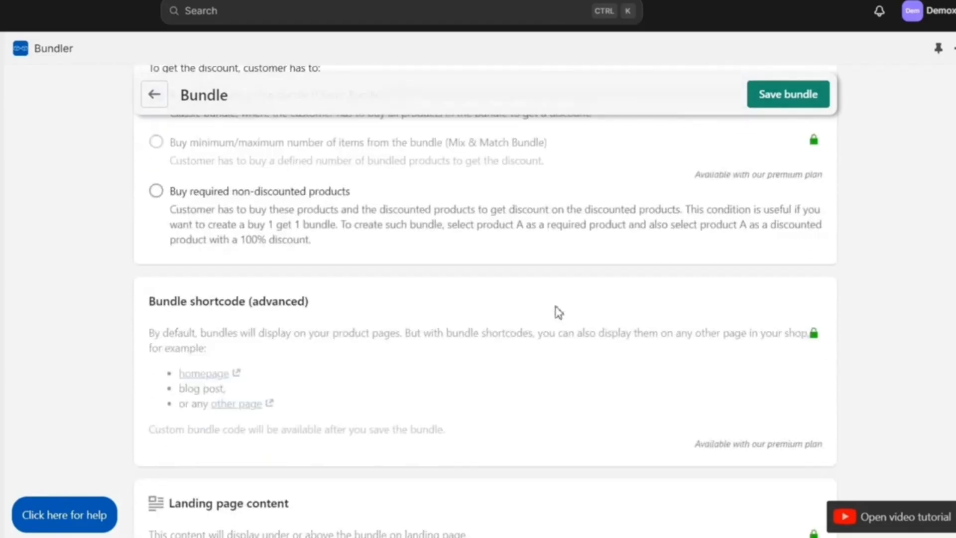
scroll(557, 311, down, 9)
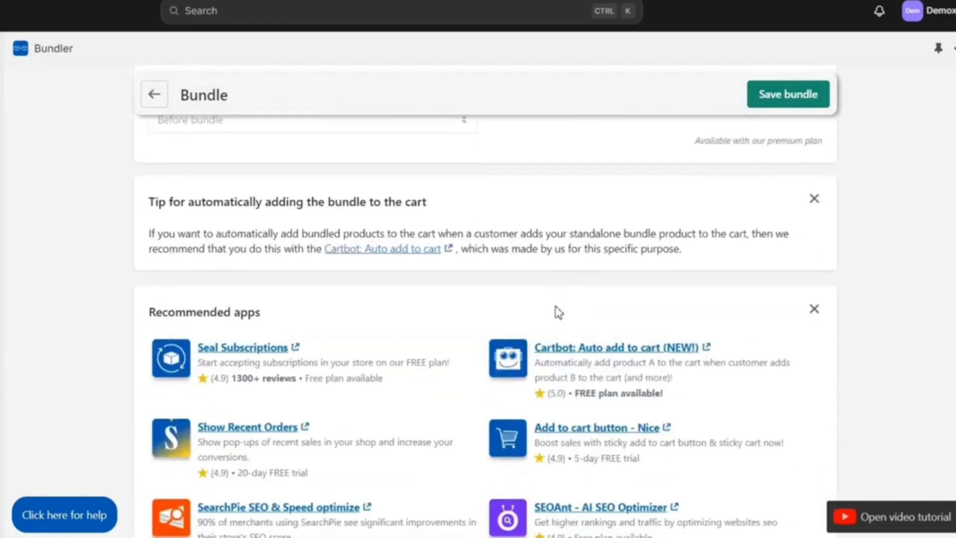
scroll(556, 307, up, 20)
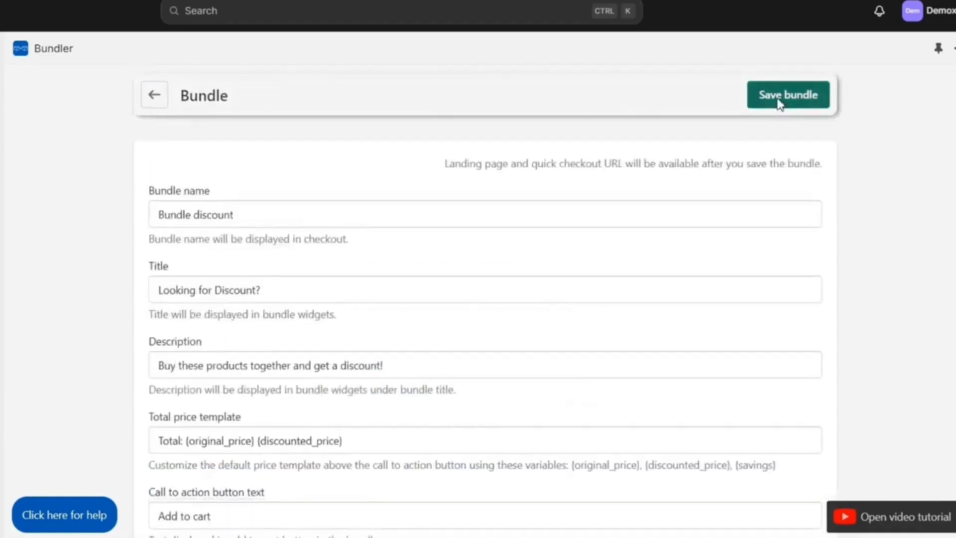
click(780, 102)
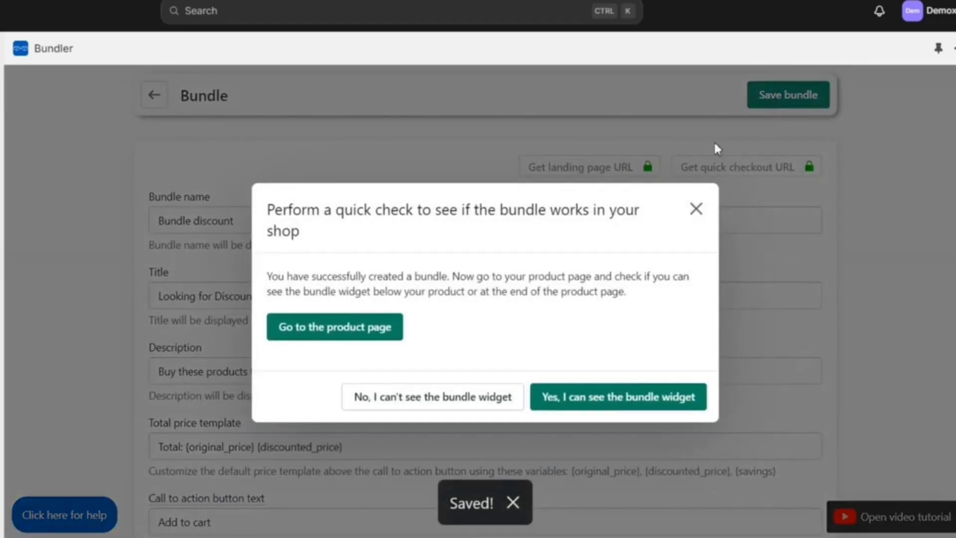
Open the store's product page for the bundle and examine the "Looking for Discount?" widget with its three blazers
click(369, 333)
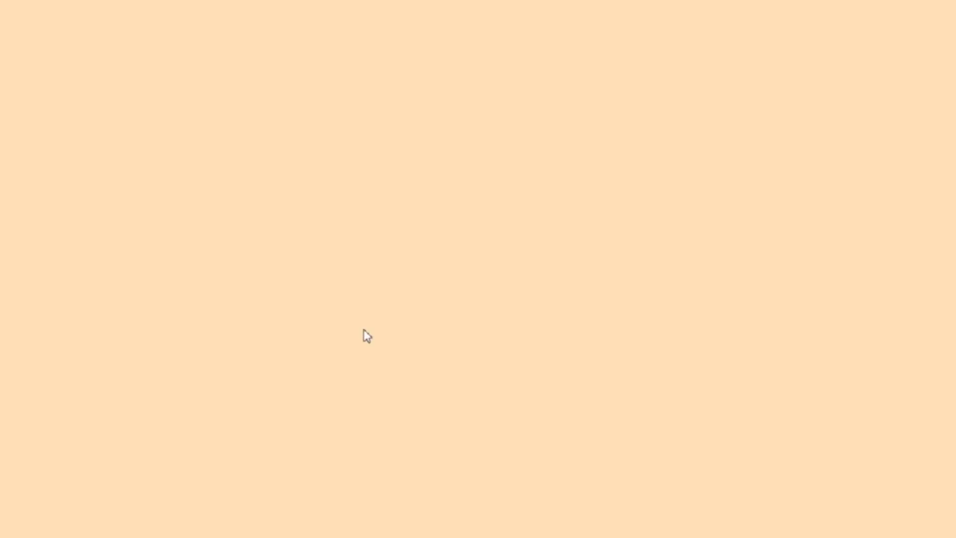
scroll(600, 328, down, 7)
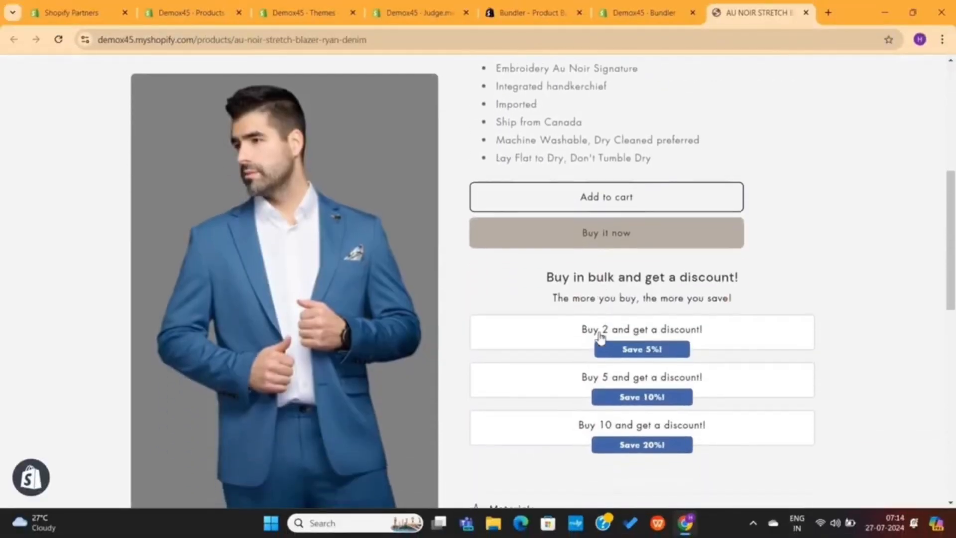
scroll(600, 337, down, 10)
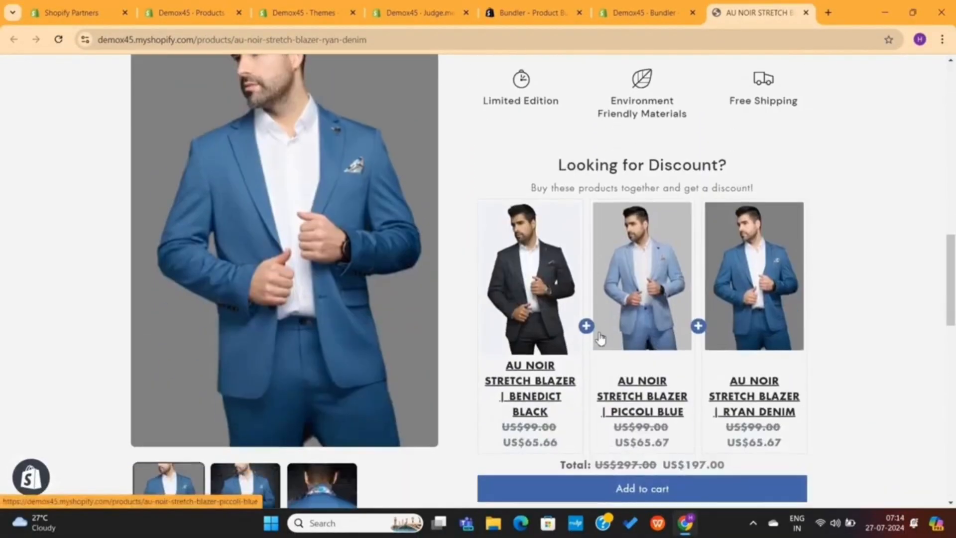
scroll(601, 338, down, 1)
drag(547, 102, 759, 124)
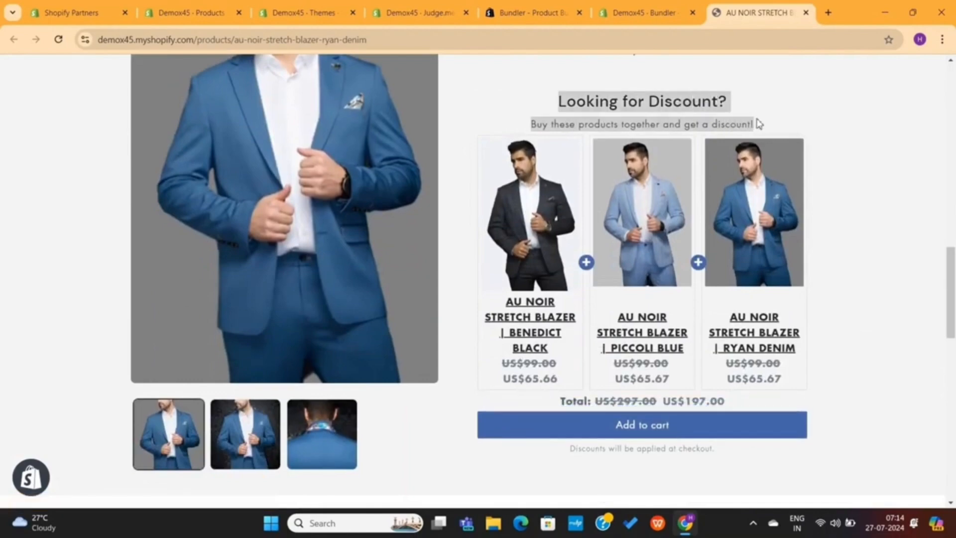
click(783, 127)
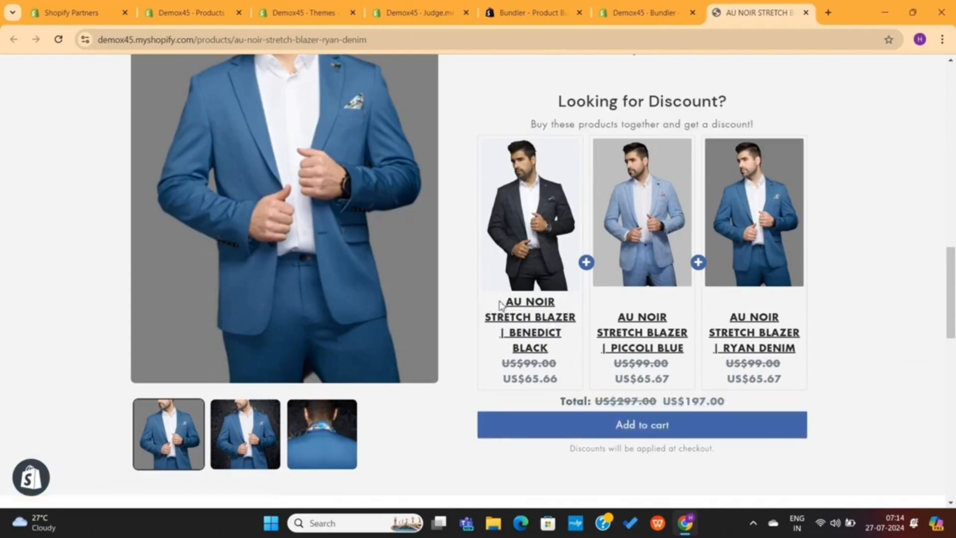
drag(500, 305, 560, 348)
click(843, 319)
Add the three-blazer bundle to the cart and check the total savings at checkout
scroll(843, 320, down, 1)
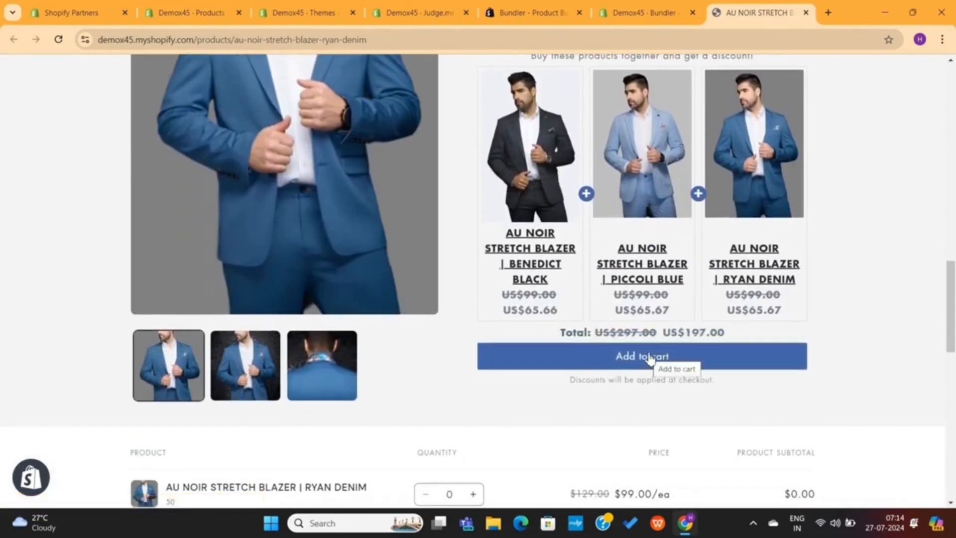
click(650, 358)
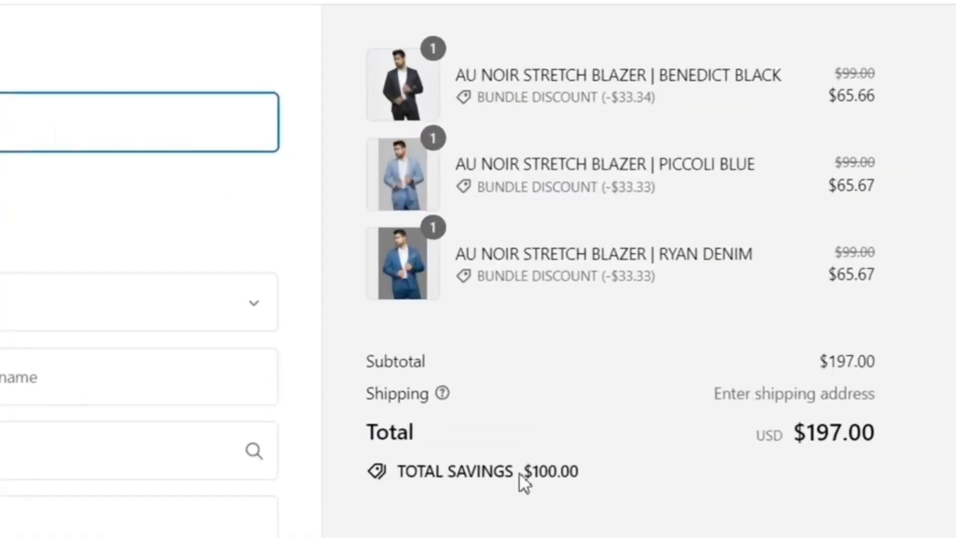
drag(624, 351, 658, 353)
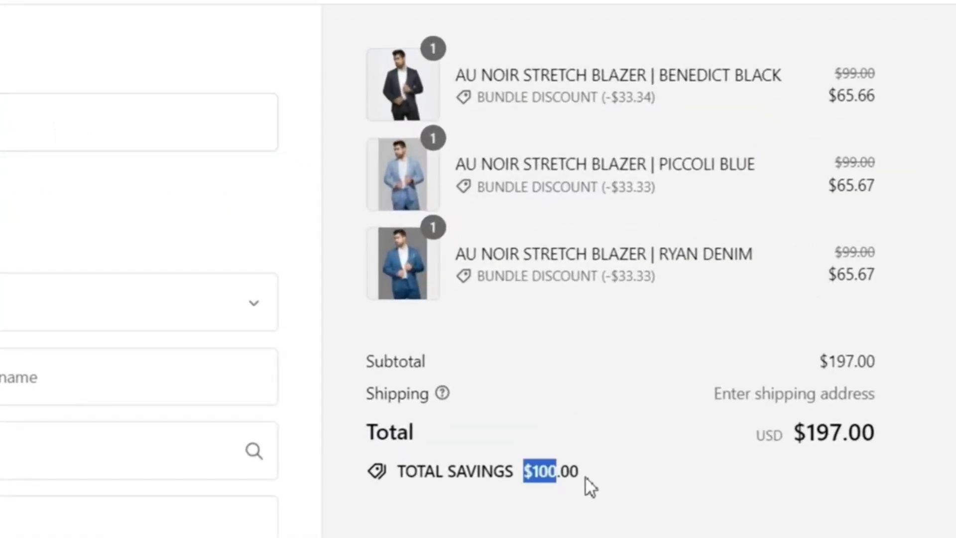
click(603, 478)
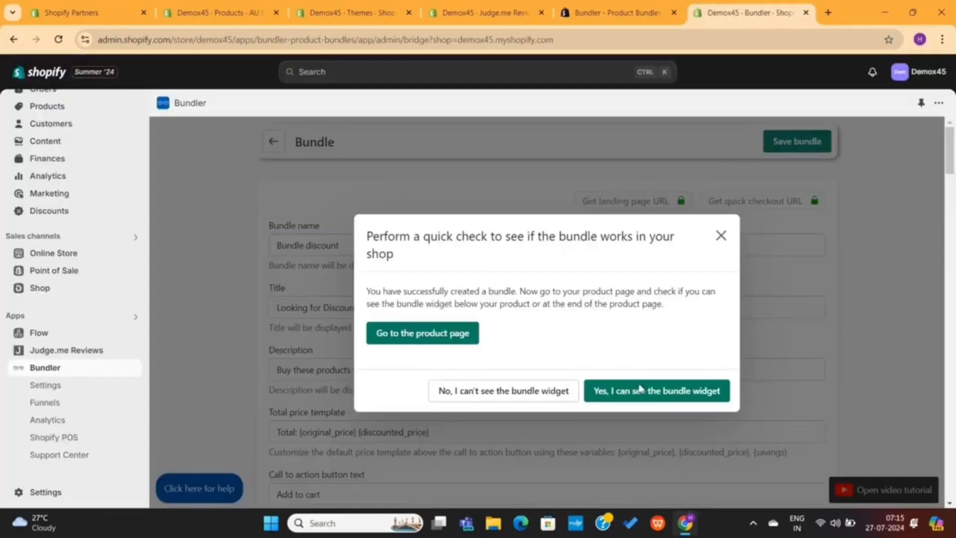
Confirm in Bundler that the bundle widget is visible and displayed as wanted, and decline to review the app
click(640, 389)
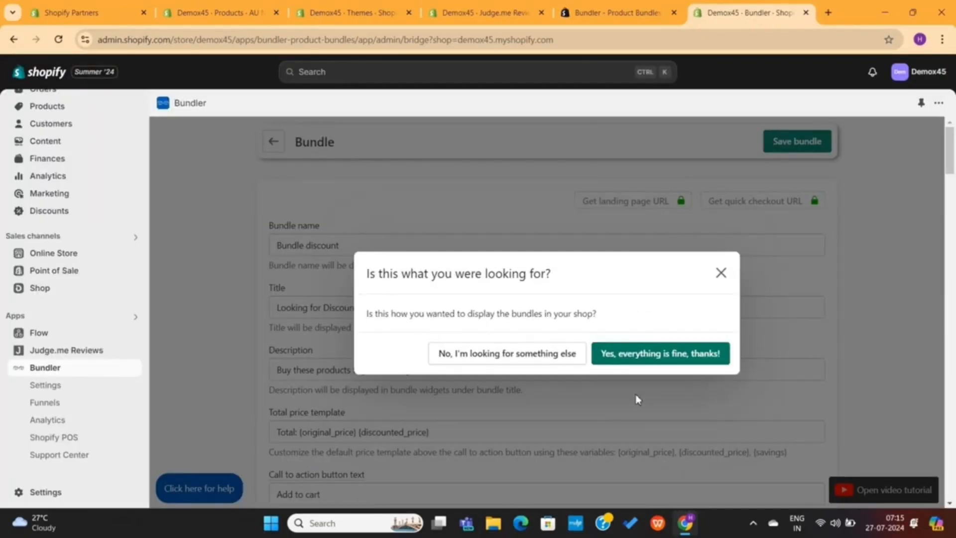
click(679, 357)
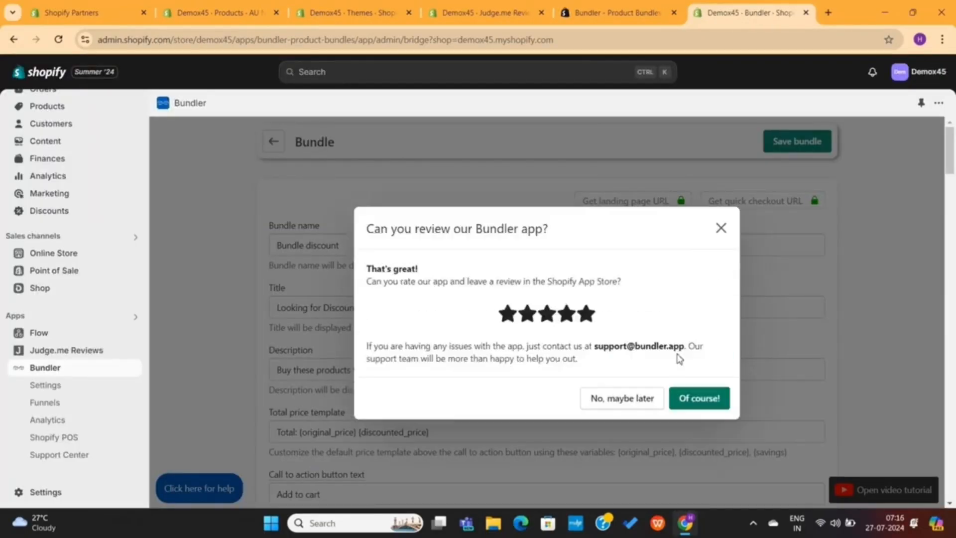
click(623, 399)
scroll(600, 299, down, 5)
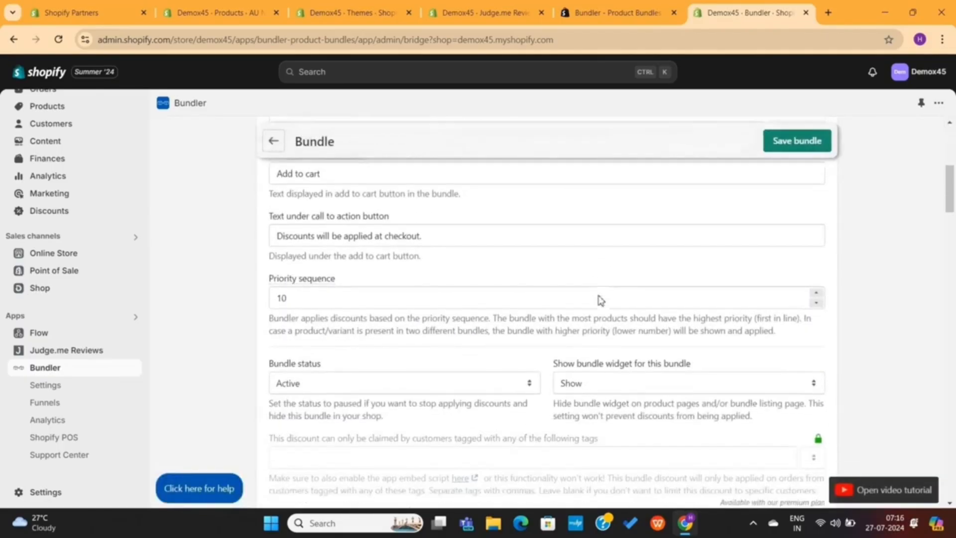
scroll(600, 300, up, 3)
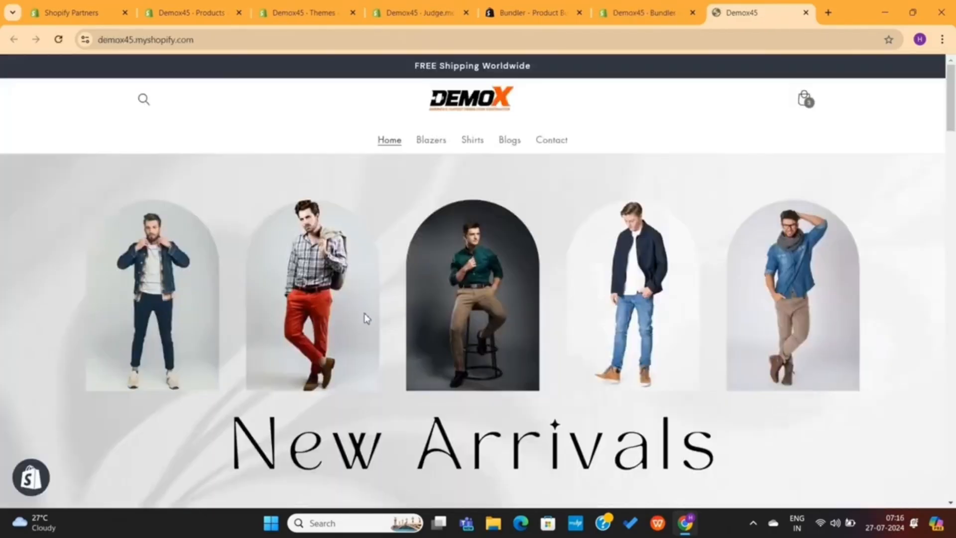
Browse the storefront and examine the dark blue washed casual shirt's product page for the discount offers shown on it
scroll(366, 318, down, 10)
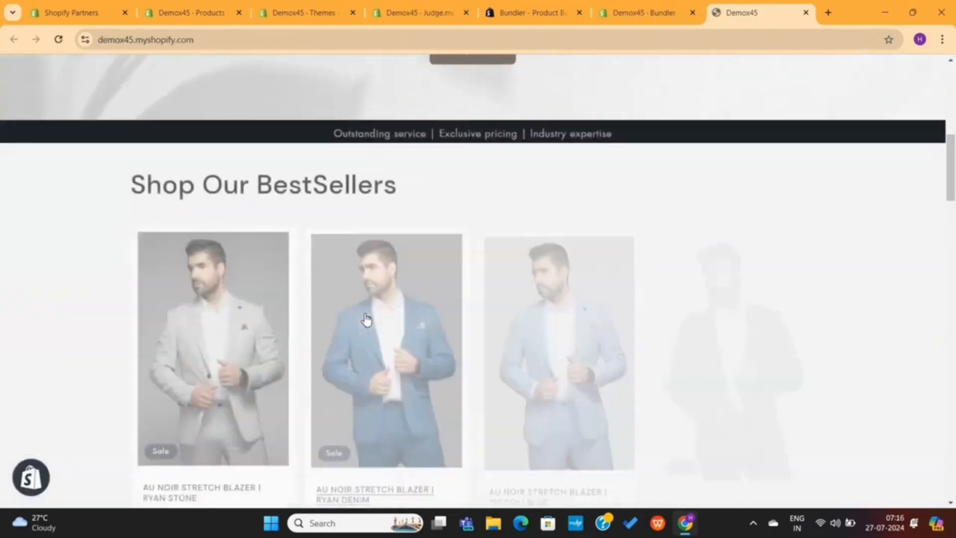
scroll(366, 318, up, 2)
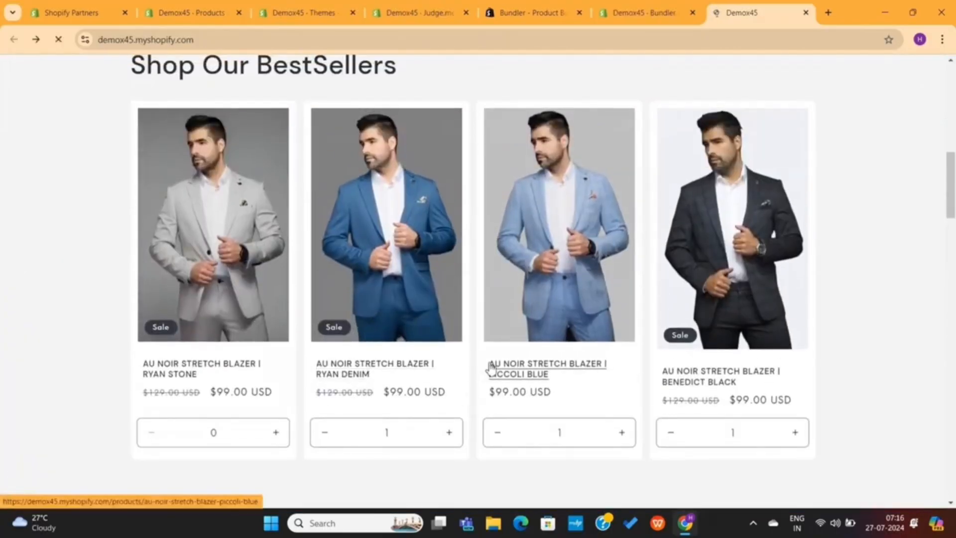
scroll(491, 368, down, 15)
scroll(491, 368, down, 12)
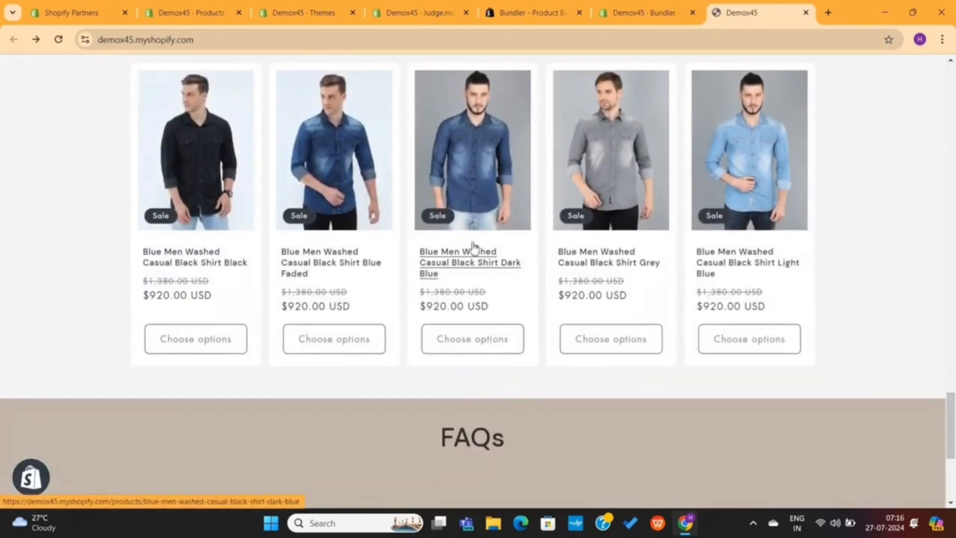
click(473, 251)
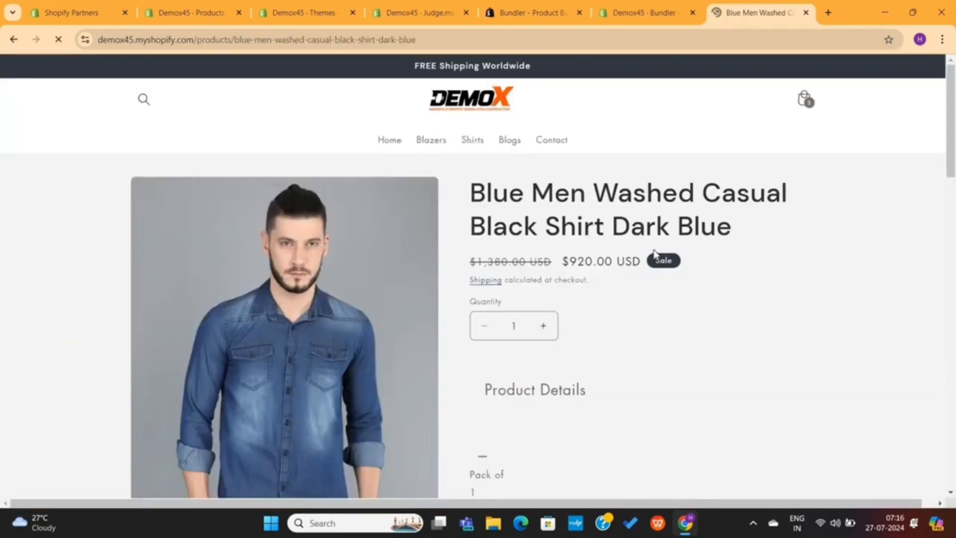
scroll(653, 252, down, 10)
scroll(655, 251, down, 15)
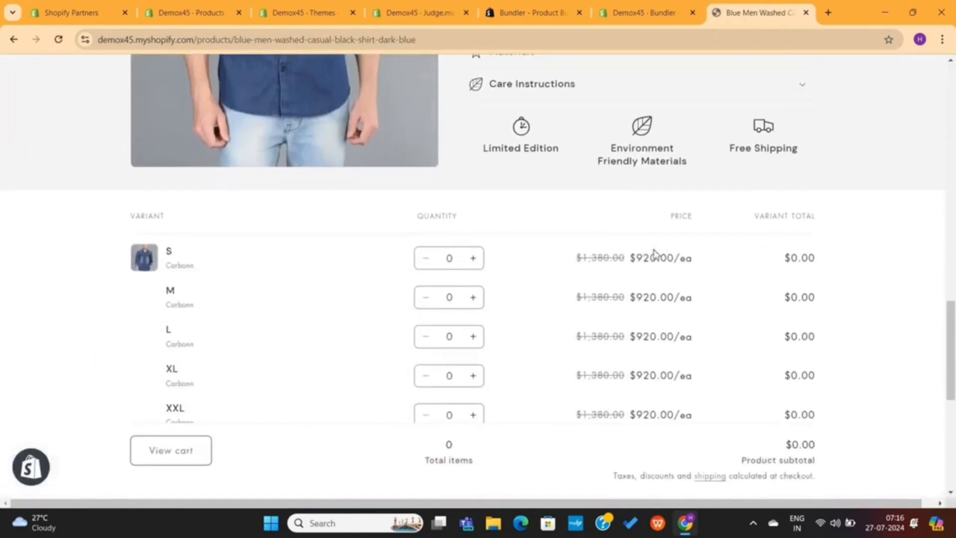
scroll(655, 256, up, 12)
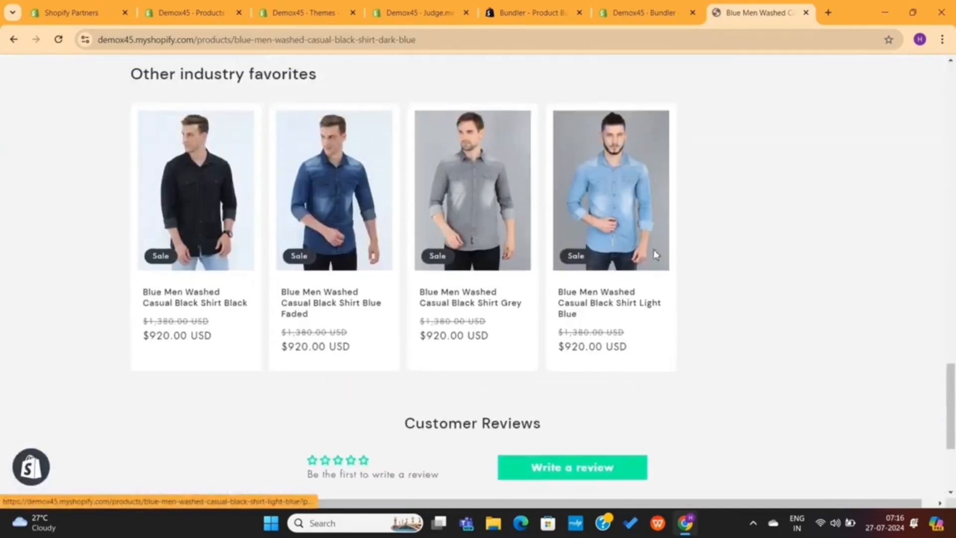
scroll(654, 253, up, 8)
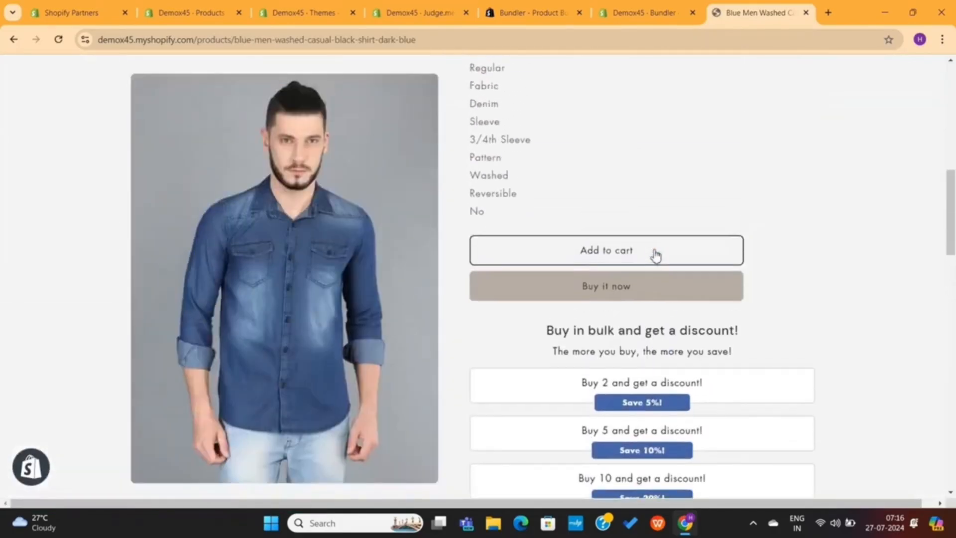
Close the storefront page, preview the Classic bundle preset from the Bundler bundle list, and dismiss the preset selection
key(ctrl+w)
scroll(441, 174, up, 3)
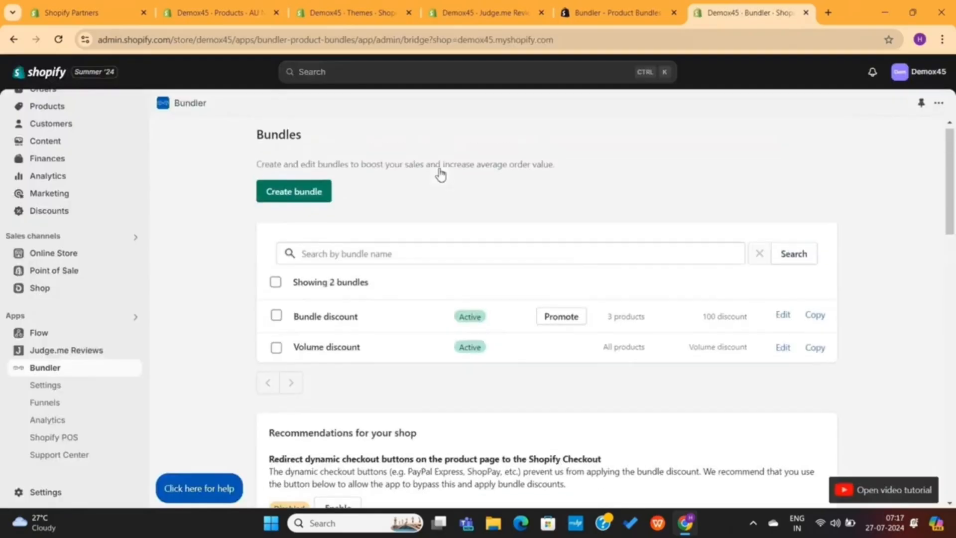
click(308, 197)
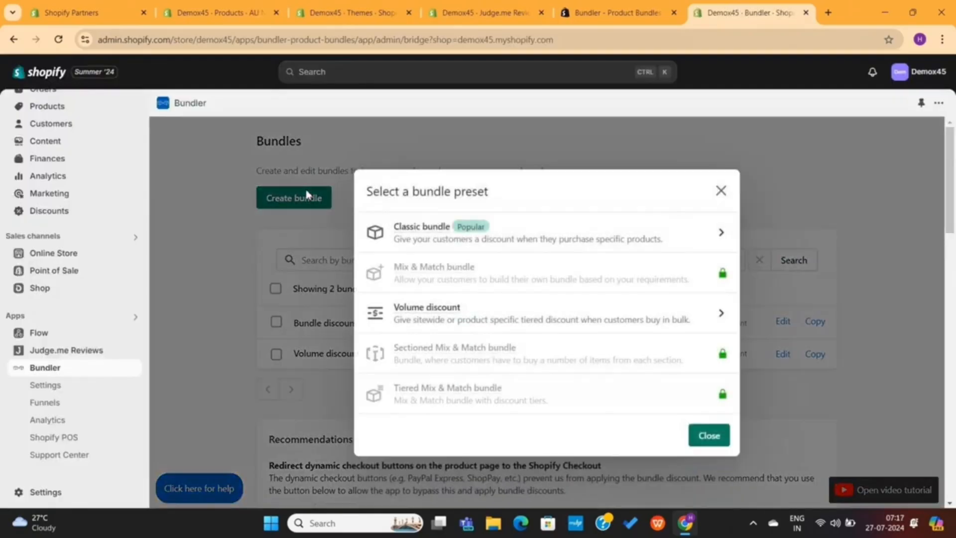
mouse_move(435, 230)
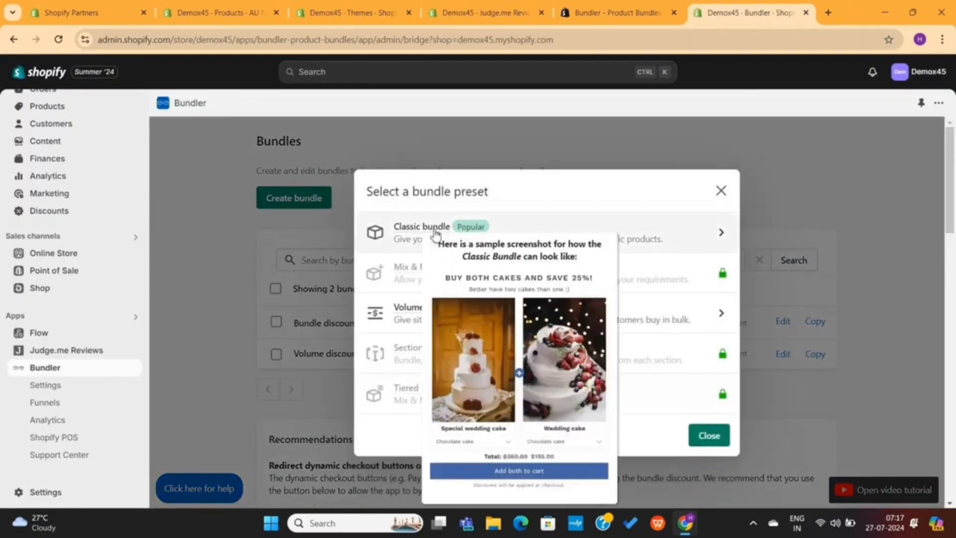
click(721, 191)
Open the Colors section of the Bundler settings to view the widget color options
scroll(647, 299, down, 4)
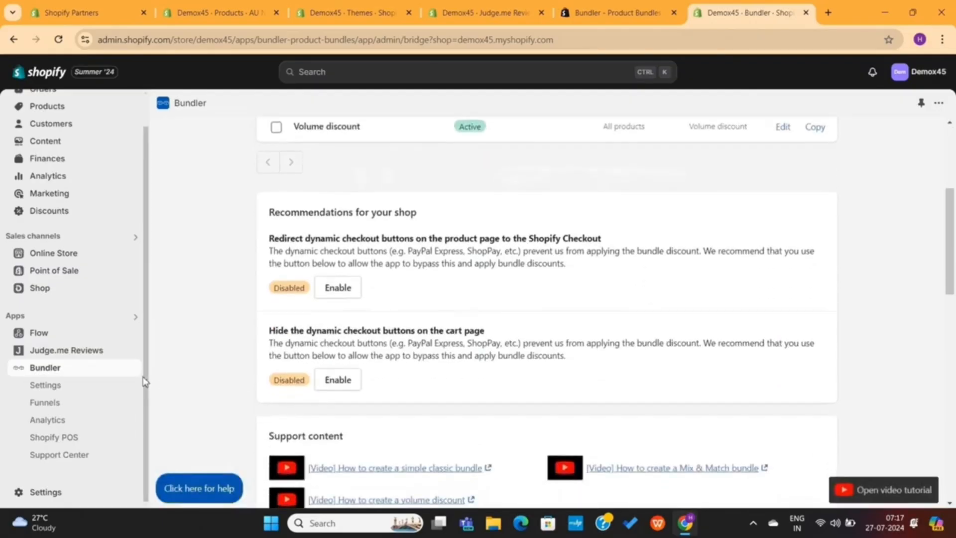
click(83, 389)
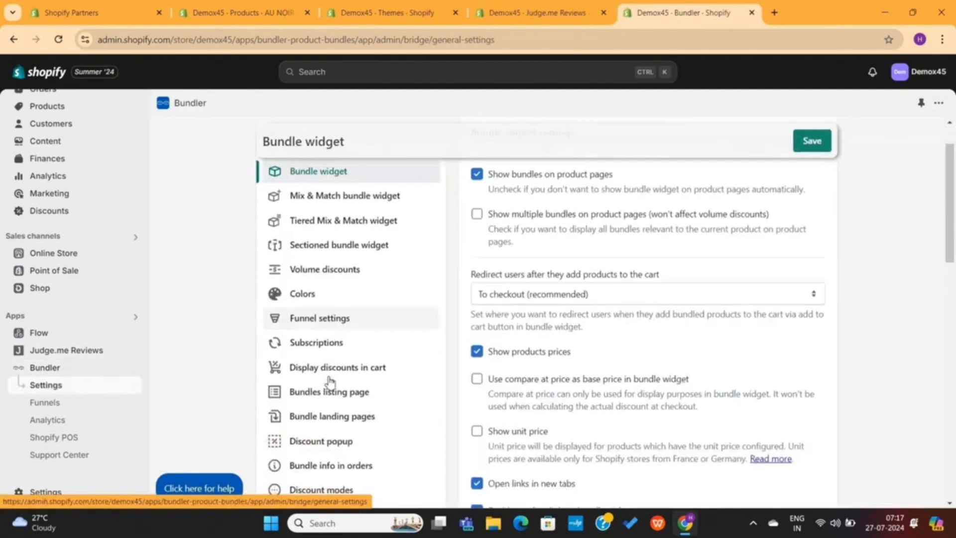
click(325, 243)
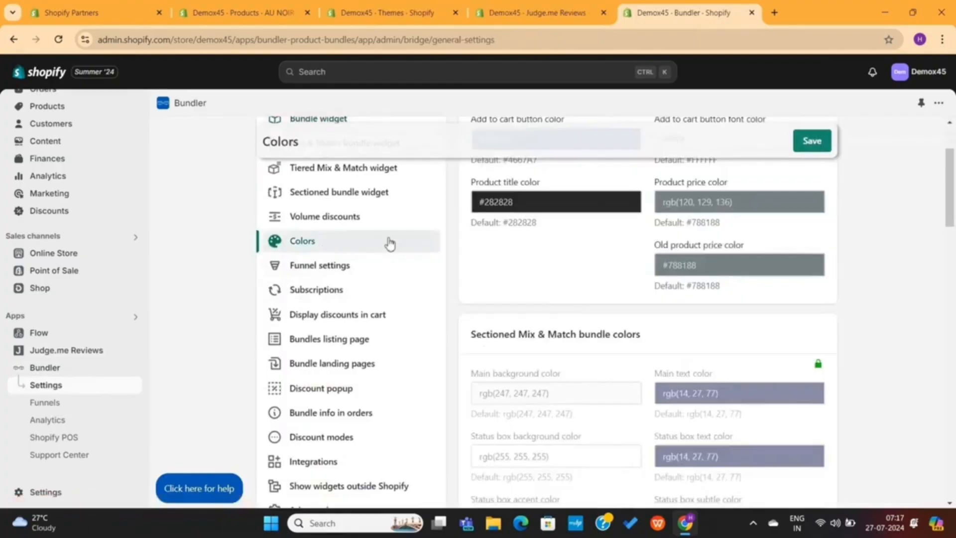